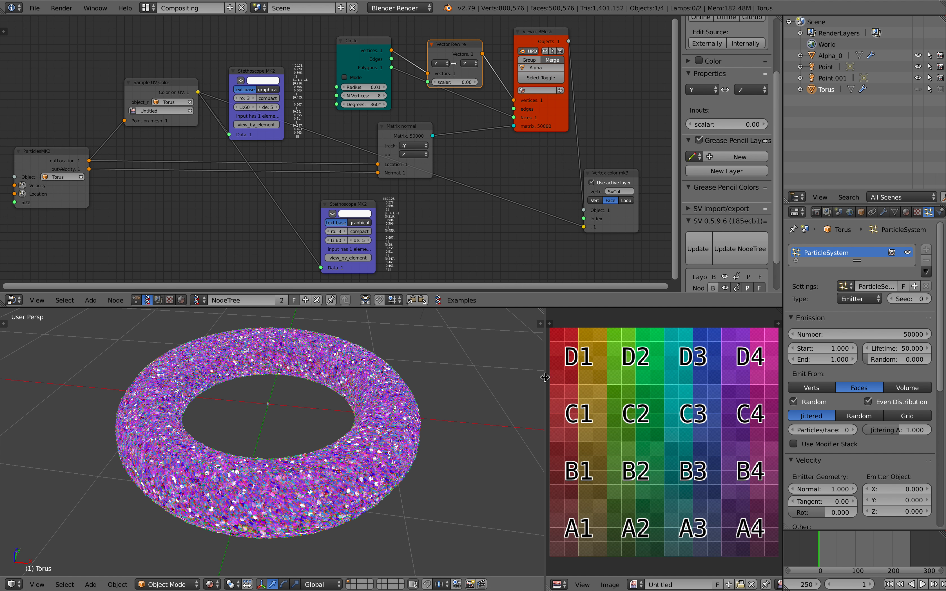
Step: Widen the image editor beside the 3D view and examine the disc-covered torus from several angles and distances
left_click_drag(546, 377, 505, 377)
middle_click_drag(376, 429, 395, 462)
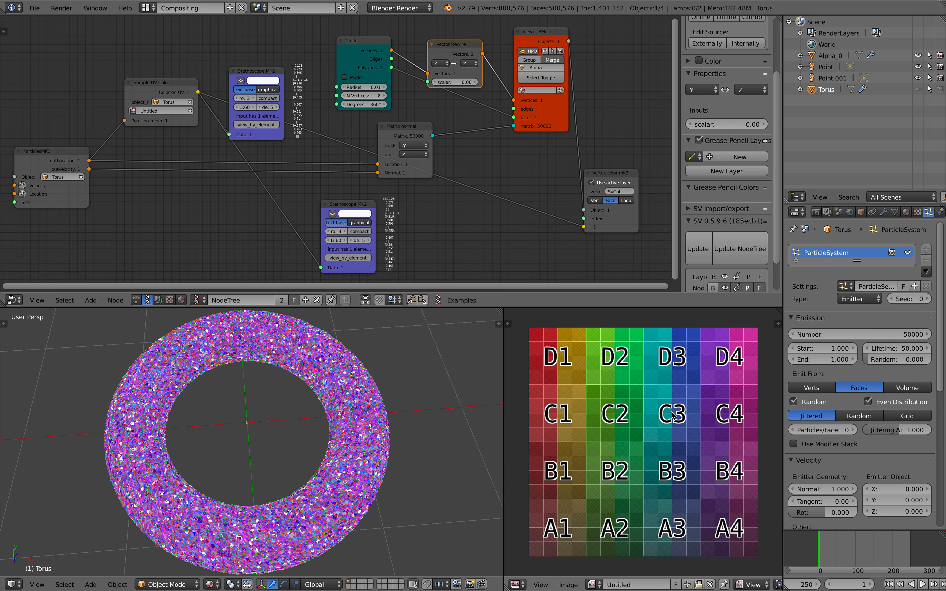
middle_click_drag(469, 429, 493, 384)
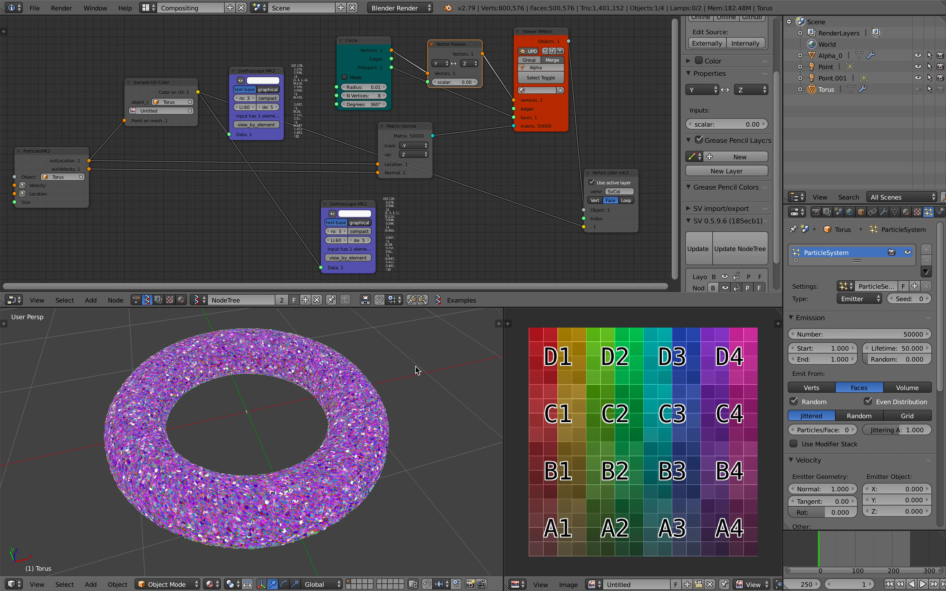
middle_click_drag(412, 350, 345, 394)
scroll(381, 387, "up", 5)
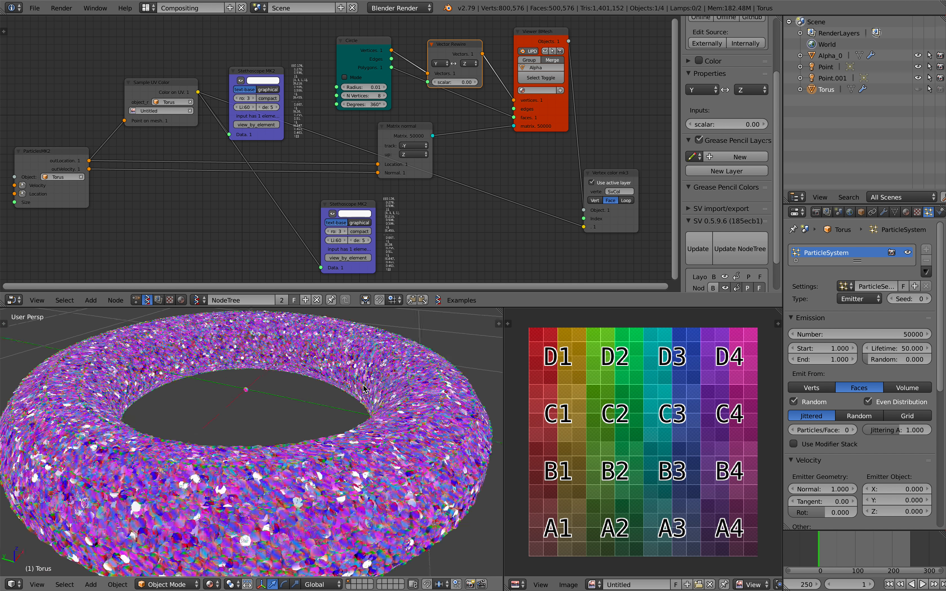
scroll(376, 387, "down", 4)
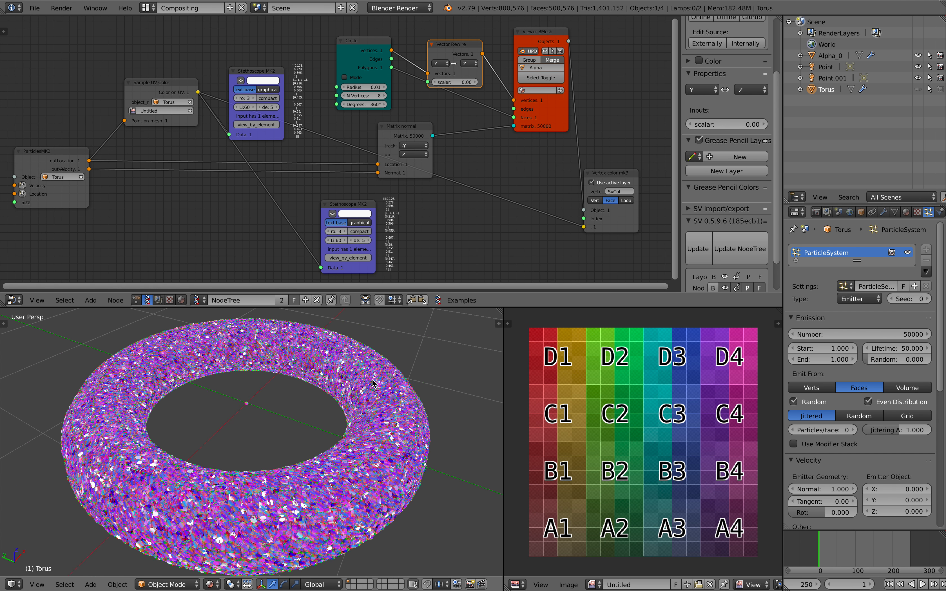
scroll(387, 375, "up", 3)
middle_click_drag(299, 433, 321, 445)
middle_click_drag(226, 444, 263, 436)
scroll(339, 406, "down", 1)
middle_click_drag(338, 406, 282, 405)
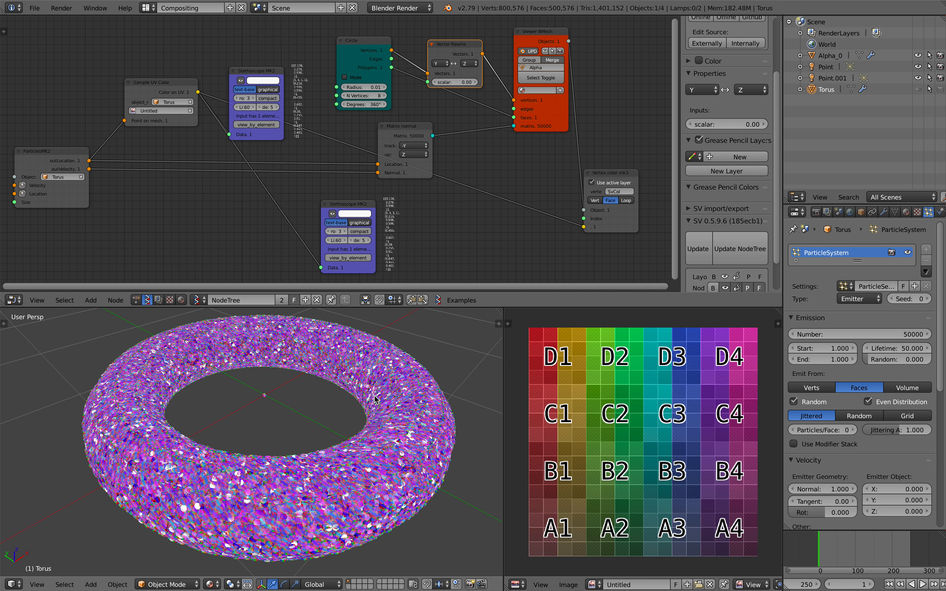
middle_click_drag(385, 415, 444, 422)
scroll(410, 449, "up", 4)
scroll(457, 438, "down", 3)
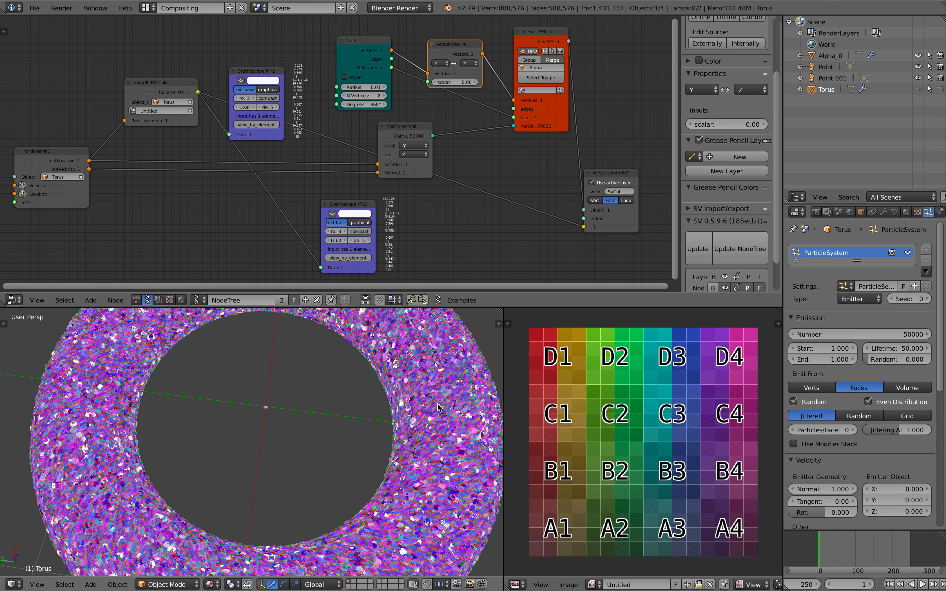
Step: Check the program version on the splash screen, then dismiss it
left_click(125, 8)
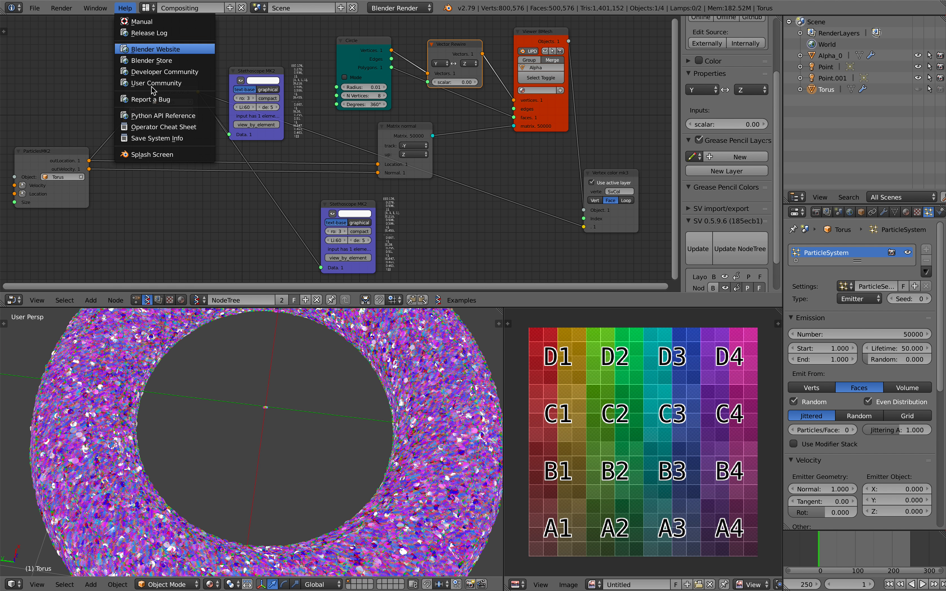
left_click(159, 154)
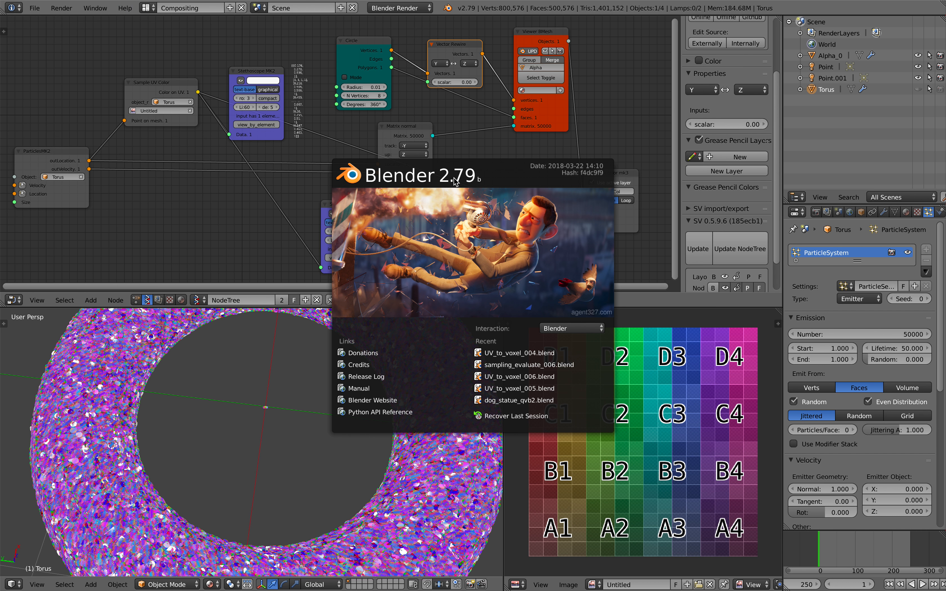
left_click(300, 190)
Step: Quit the current Blender 2.79b session
scroll(270, 410, "down", 3)
middle_click_drag(270, 411, 249, 371)
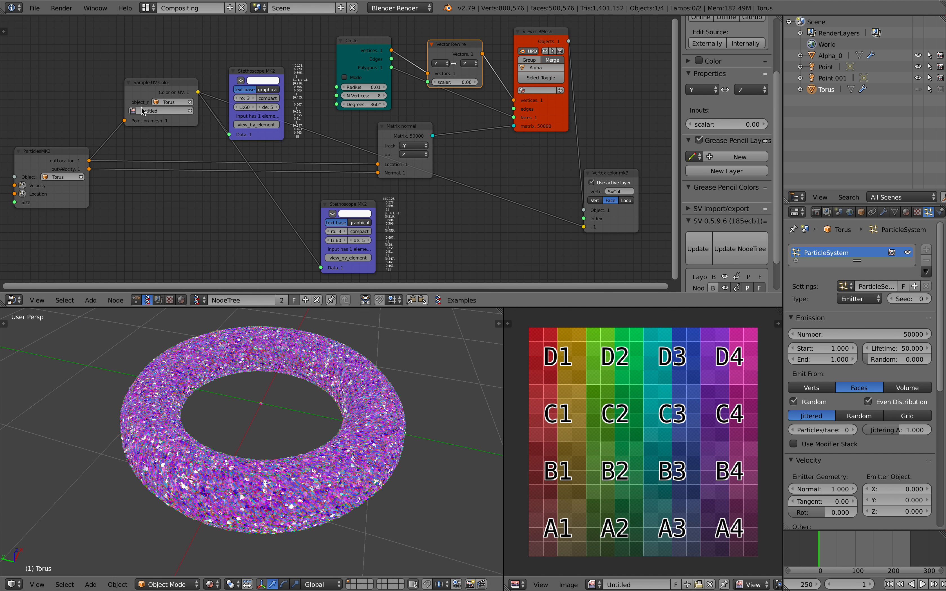
left_click(34, 8)
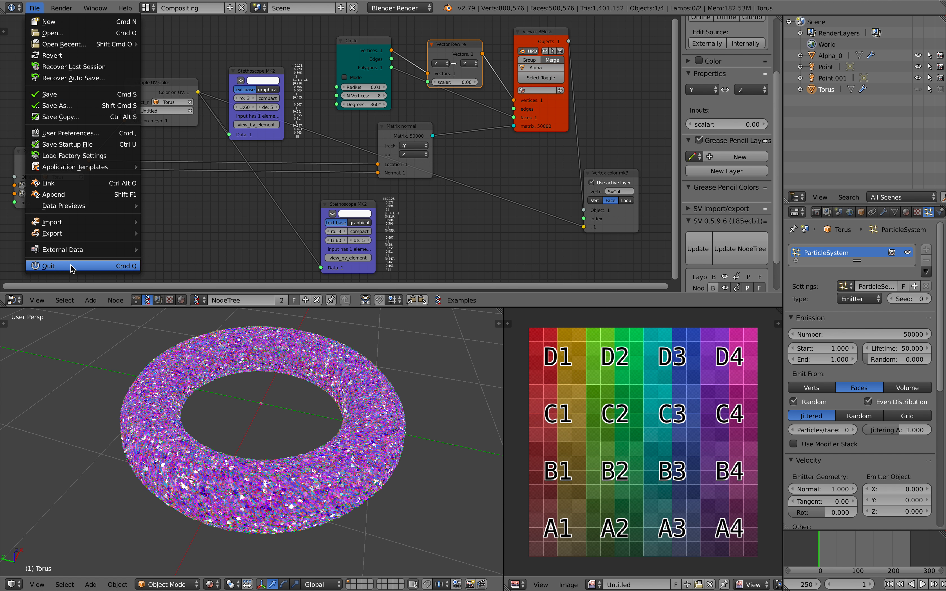
left_click(71, 265)
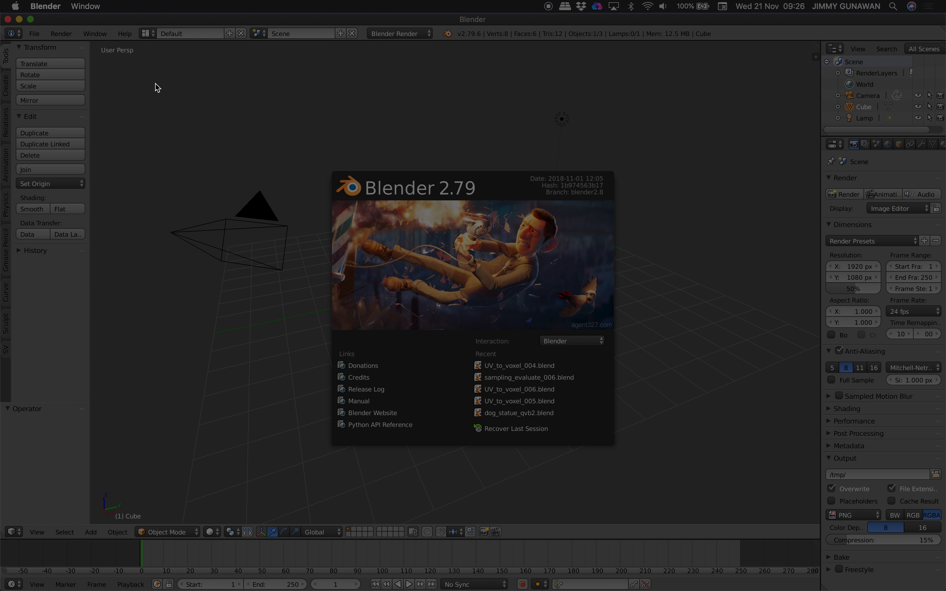
Step: Dismiss the splash screen and open UV_to_voxel_003.blend from the Desktop folder
left_click(140, 80)
left_click(42, 37)
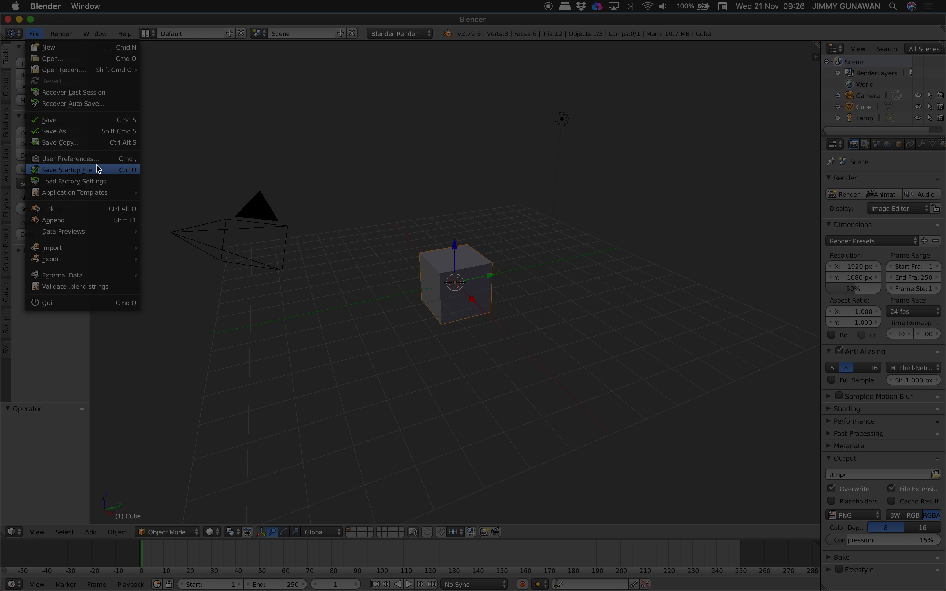
left_click(94, 59)
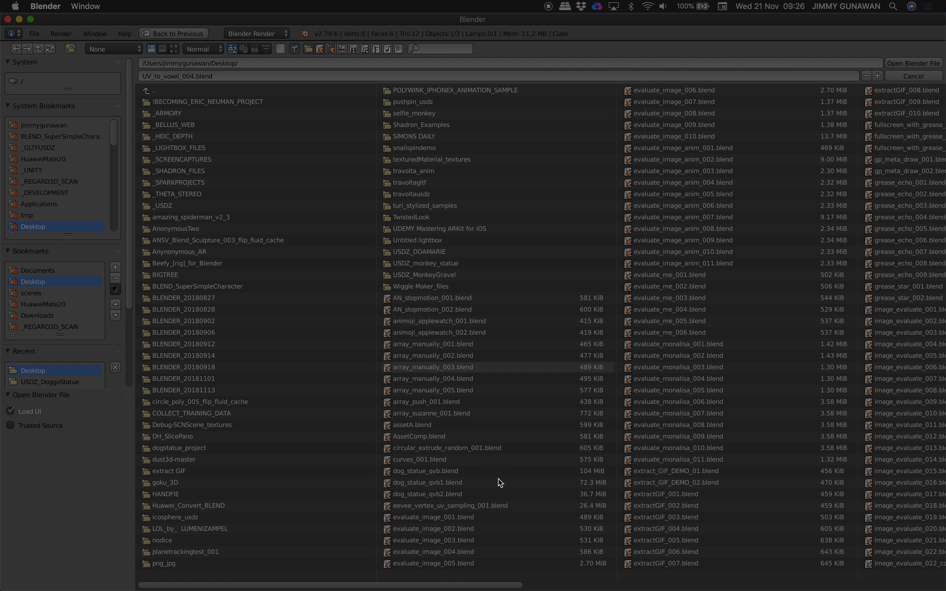
left_click_drag(502, 585, 838, 566)
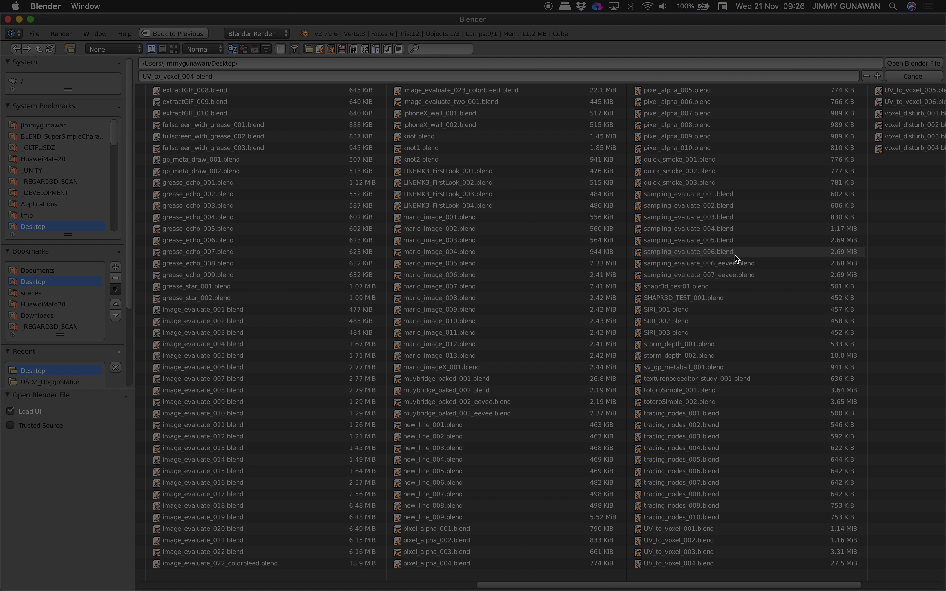
left_click_drag(730, 585, 801, 573)
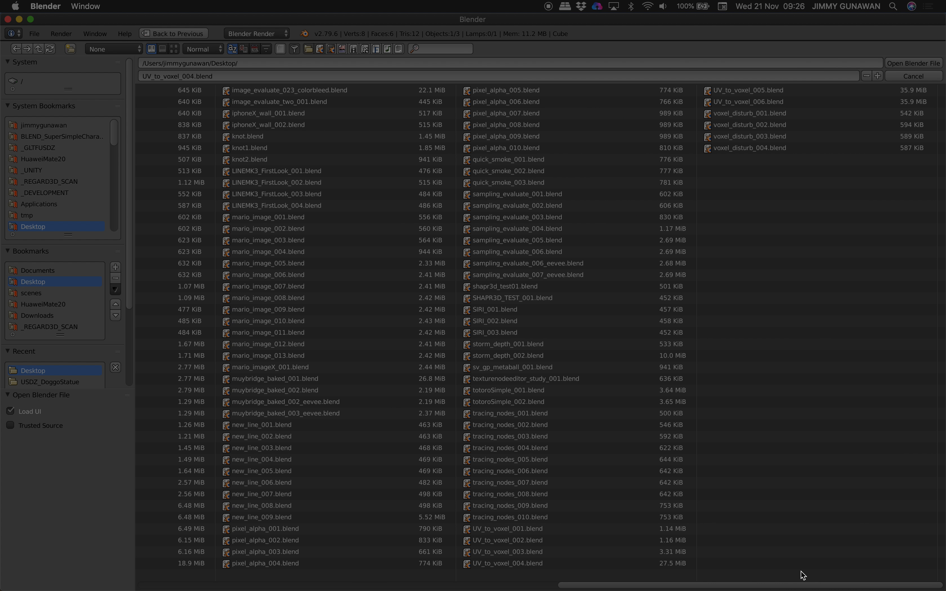
left_click(671, 552)
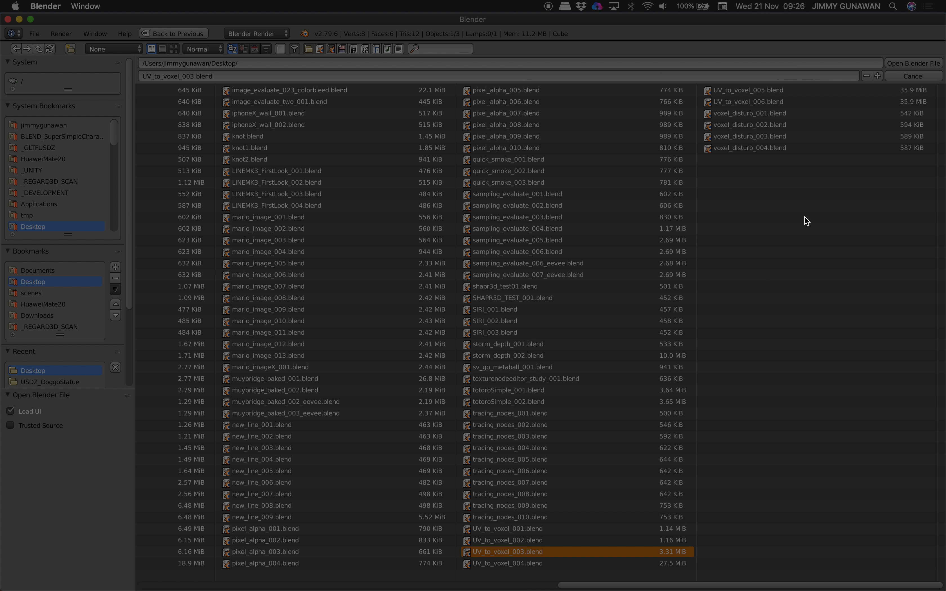
left_click(914, 63)
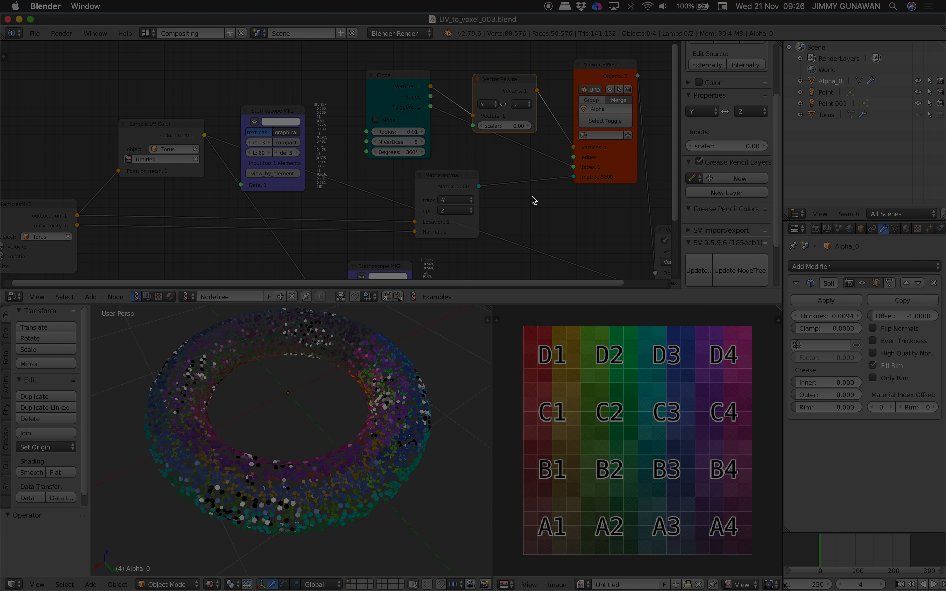
Step: Assign a fake user to the NodeTree node tree
middle_click_drag(442, 385, 269, 419)
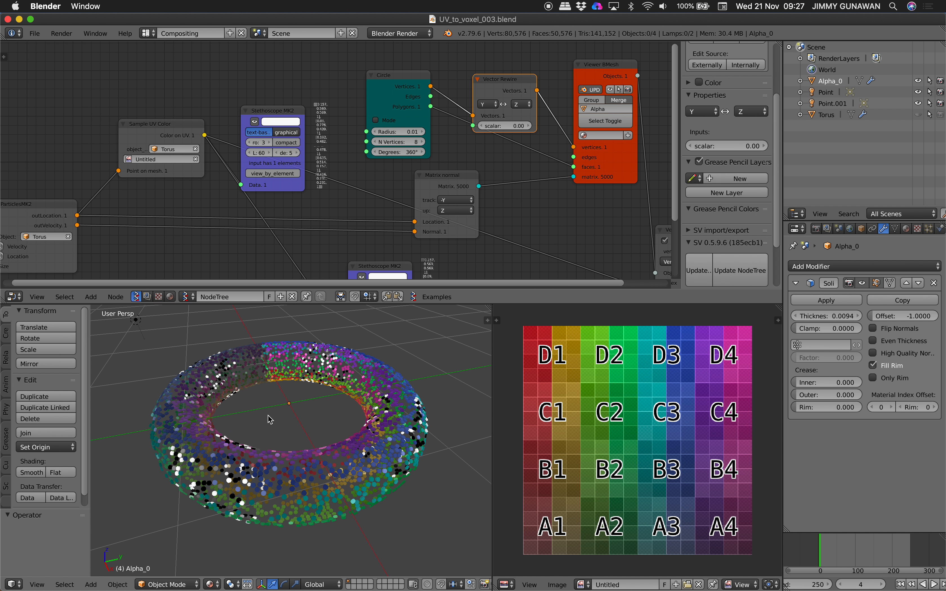
mouse_move(385, 411)
middle_mouse_down()
mouse_move(375, 443)
mouse_move(377, 414)
middle_mouse_up()
scroll(377, 413, "down", 2)
scroll(378, 414, "up", 3)
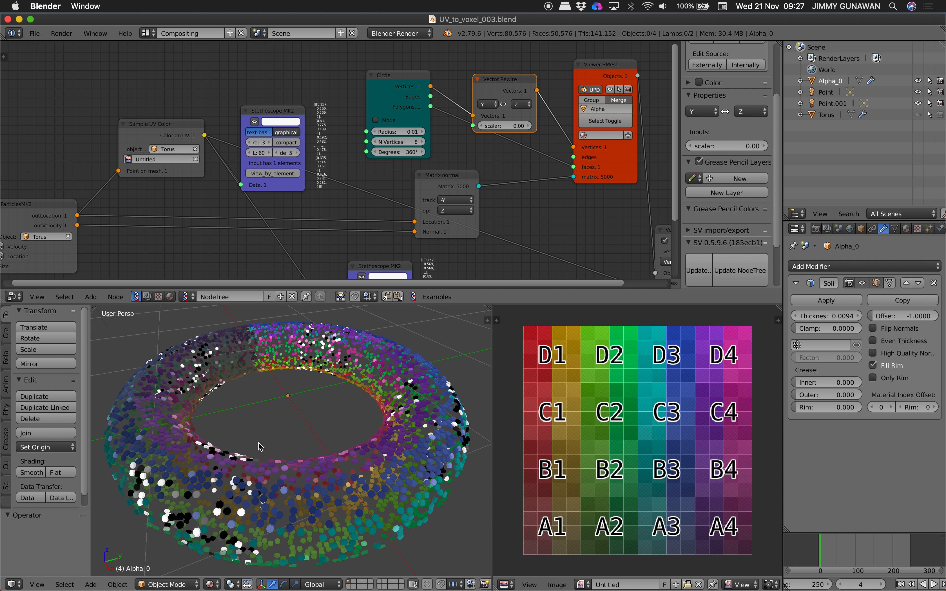
left_click(273, 297)
Step: Examine the coloured discs on the torus from several angles and distances against the UV colour grid
middle_click_drag(370, 434, 369, 407)
scroll(369, 408, "up", 5)
scroll(376, 450, "down", 2)
scroll(387, 453, "down", 4)
middle_click_drag(387, 453, 387, 485)
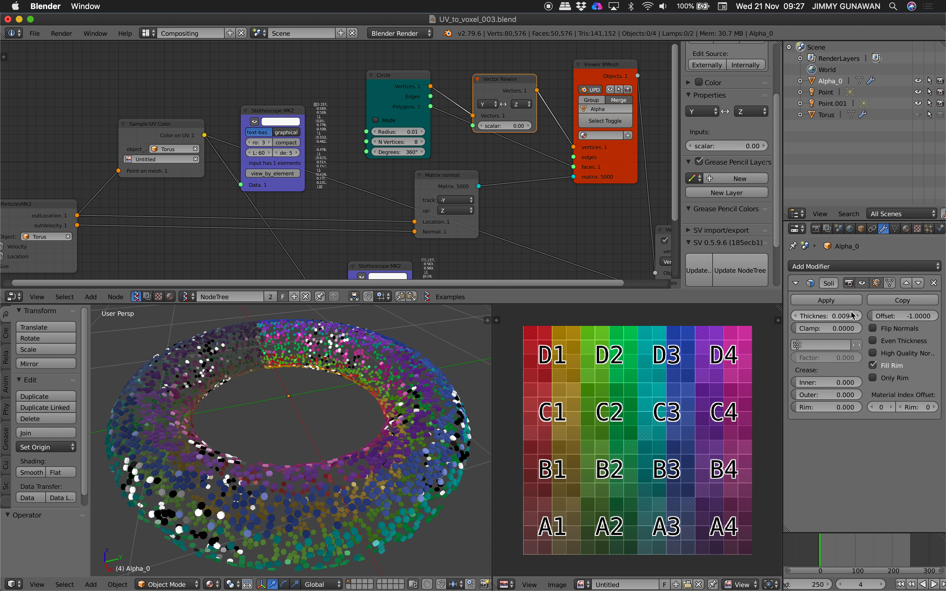
middle_click_drag(297, 405, 395, 418)
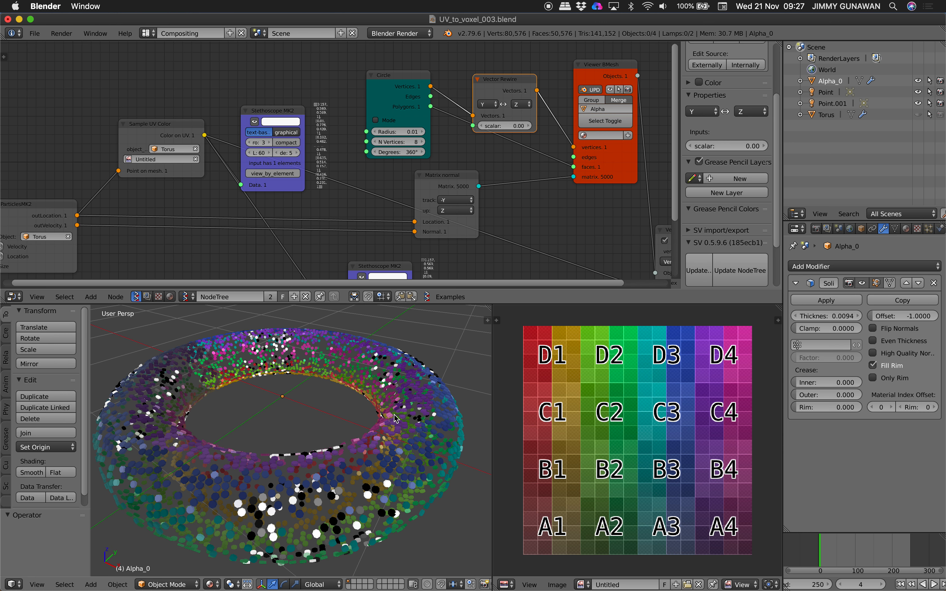
middle_click_drag(389, 421, 389, 387)
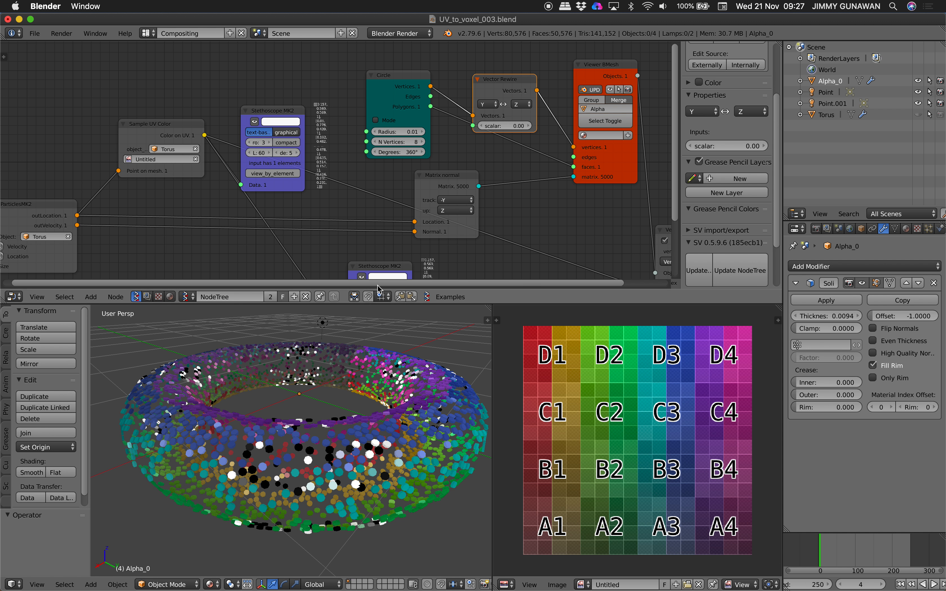
Step: Enlarge the node editor's height and hide its side panel so the whole node tree has room
left_click_drag(425, 306, 426, 360)
scroll(523, 250, "down", 3)
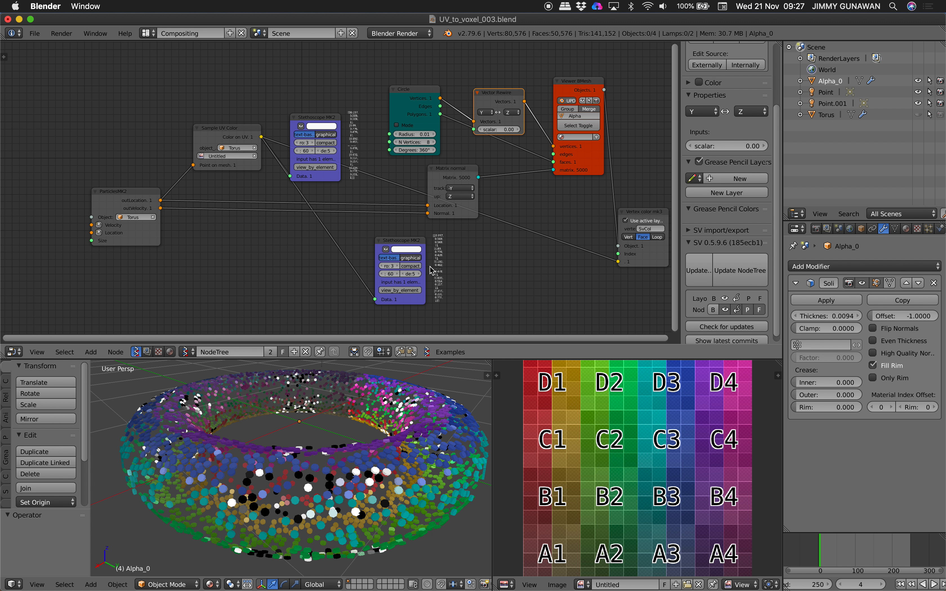
left_click_drag(682, 204, 707, 226)
scroll(389, 174, "up", 1)
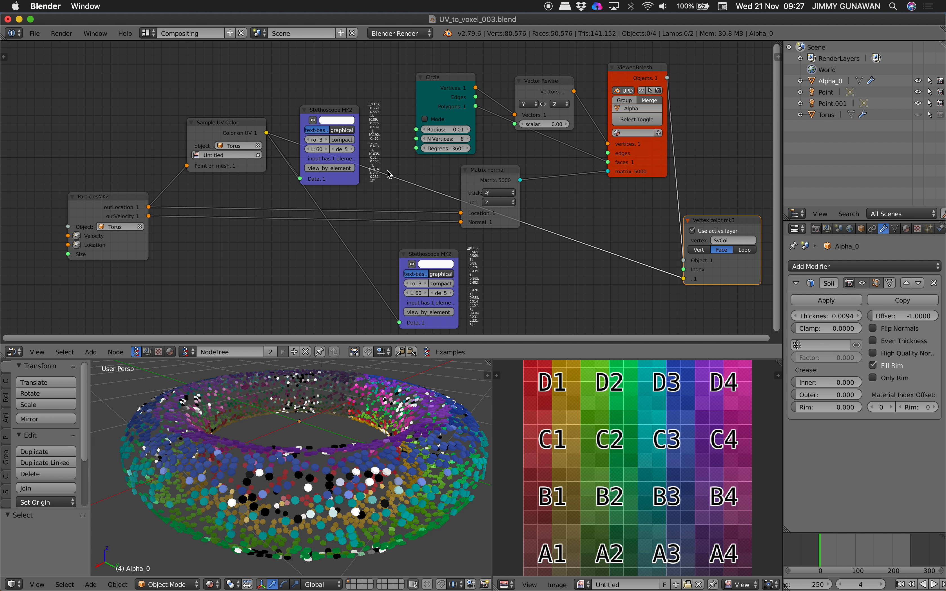
Step: Shift the Sample UV Color and ParticlesMK2 nodes away from the other nodes to spread out the layout
left_click_drag(242, 128, 205, 112)
left_click_drag(120, 200, 94, 198)
scroll(267, 189, "down", 1)
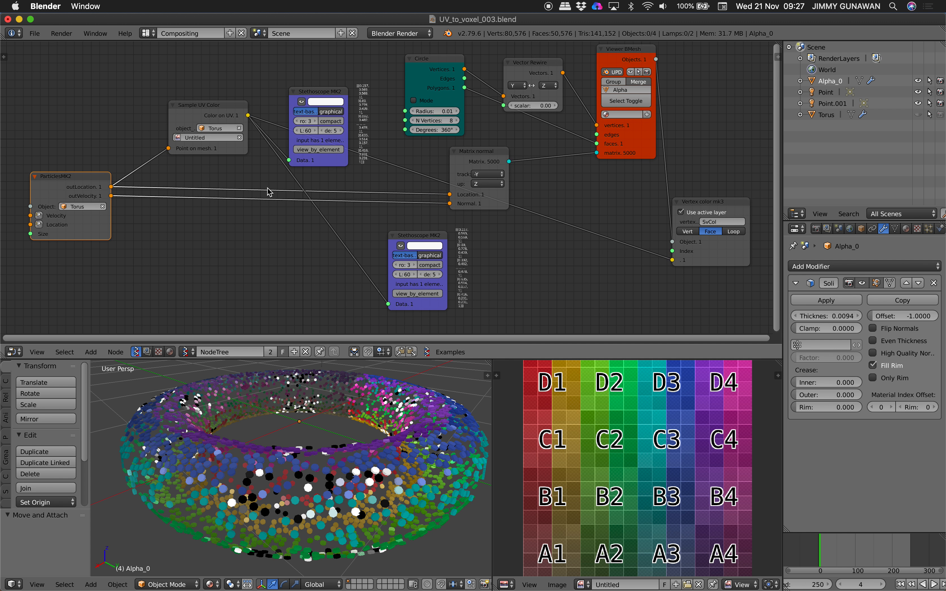
Step: Delete both Stethoscope MK2 nodes from the node tree
left_click_drag(414, 239, 340, 234)
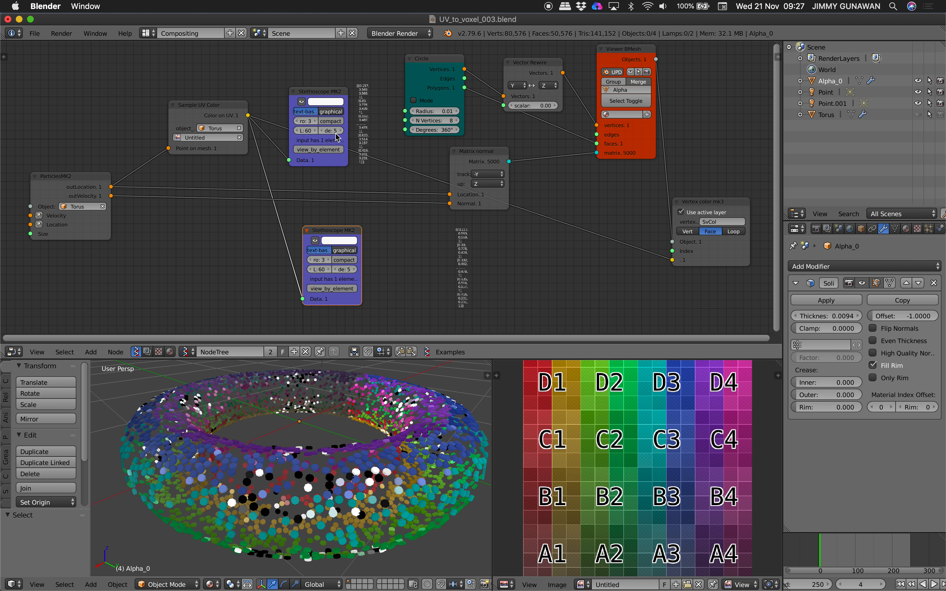
key("x")
left_click(329, 93)
key("x")
Step: Move the Sample UV Color and ParticlesMK2 nodes closer to the Circle and Matrix normal nodes
left_click_drag(219, 114, 322, 133)
left_click_drag(100, 185, 239, 184)
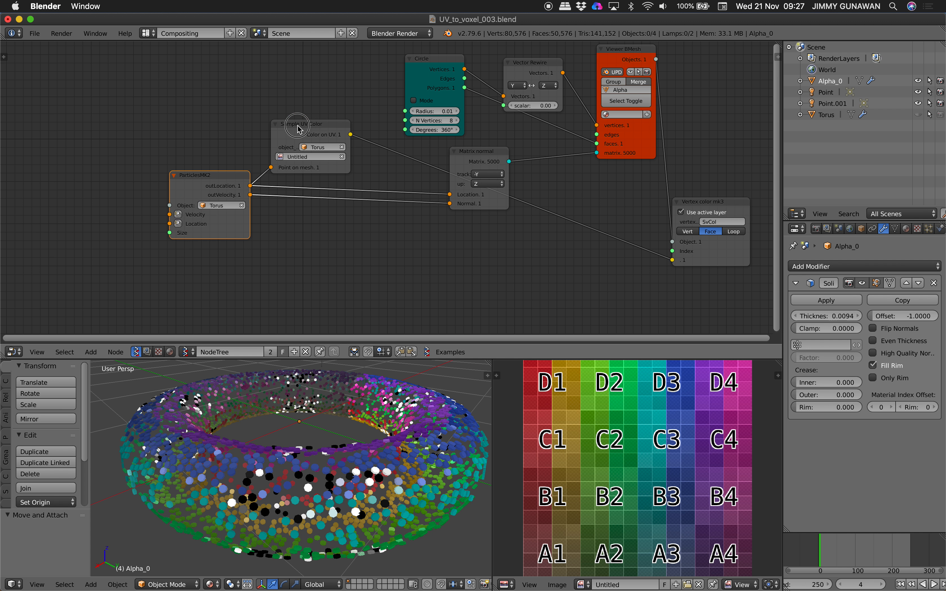
left_click_drag(297, 129, 307, 136)
Step: Place the Matrix normal node lower beneath the Circle node and nudge the Circle and ParticlesMK2 nodes to tidy the layout
left_click_drag(444, 155, 405, 199)
scroll(432, 188, "up", 1)
middle_click_drag(439, 185, 373, 196)
scroll(366, 182, "down", 1)
left_click_drag(362, 83, 353, 79)
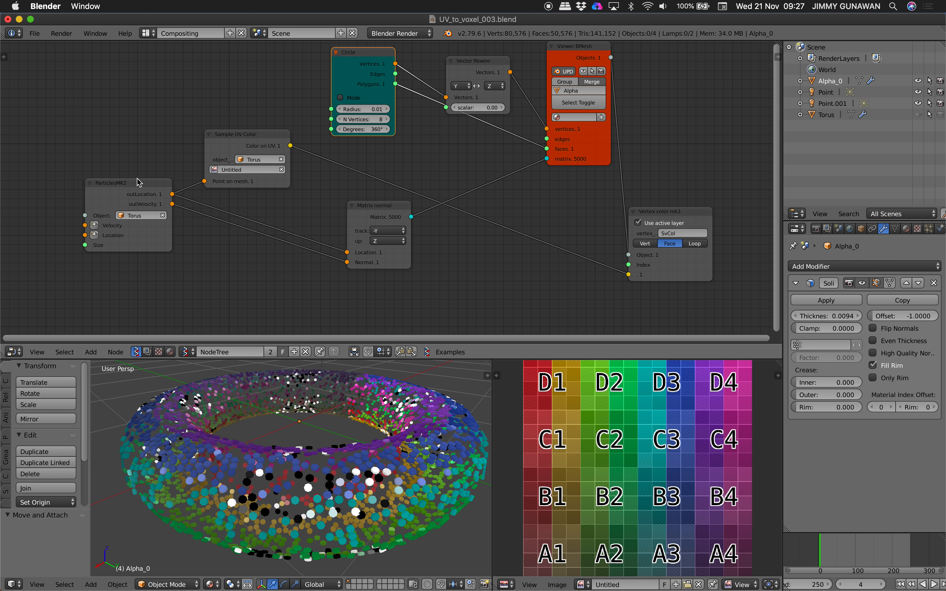
left_click_drag(129, 181, 123, 178)
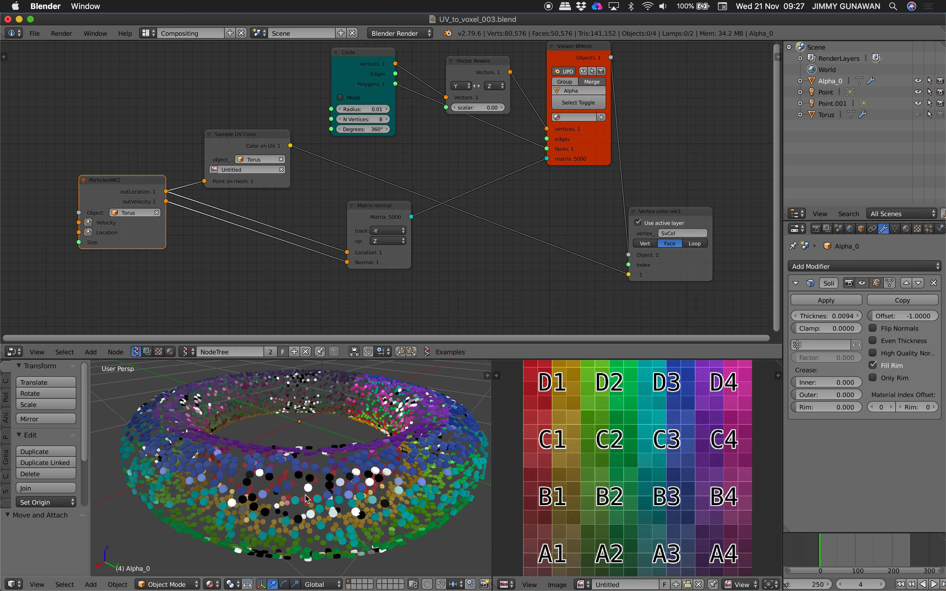
Step: Select the coloured disc mesh Alpha_0 in the 3D view and inspect it from above
middle_click_drag(303, 471, 340, 505)
right_click(355, 481)
scroll(355, 481, "down", 3)
middle_click_drag(354, 467, 363, 478)
scroll(370, 472, "up", 2)
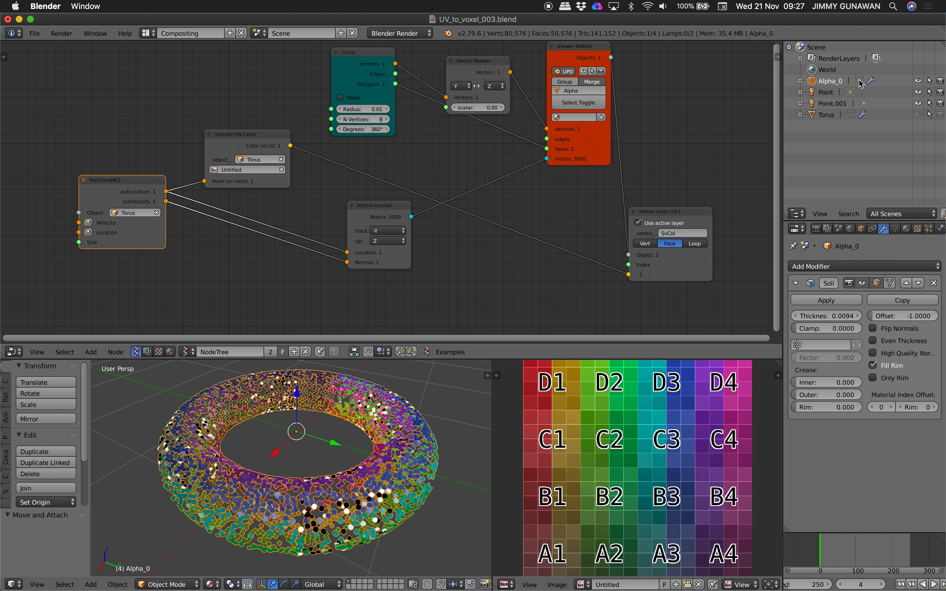
Step: Select the Torus object and display its particle system's emission settings
left_click(827, 115)
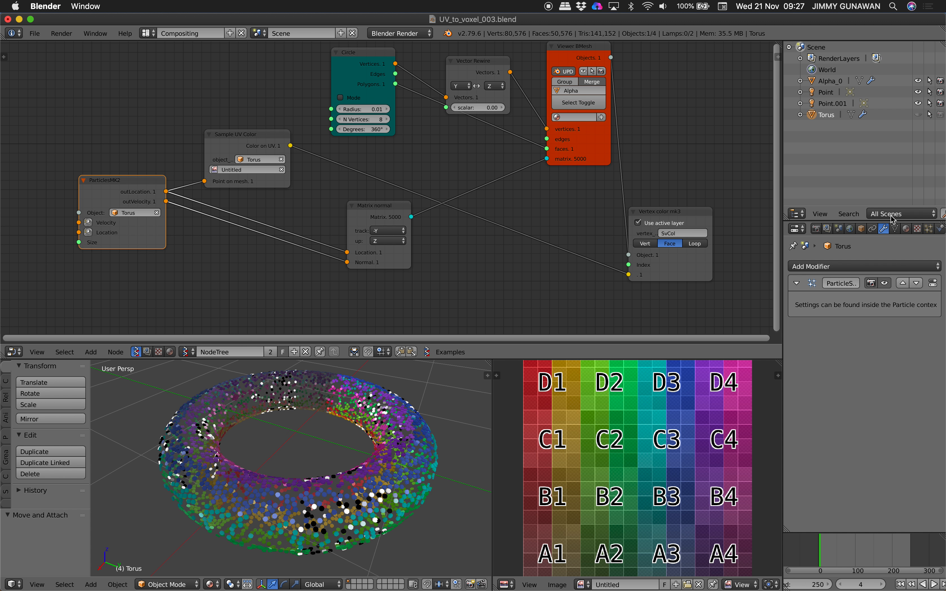
left_click(929, 229)
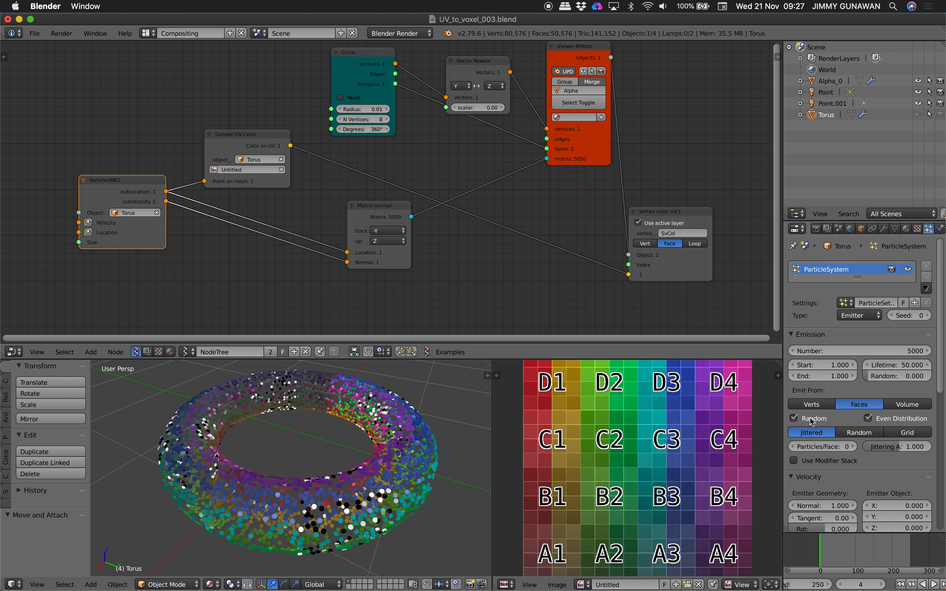
scroll(939, 352, "down", 2)
scroll(893, 318, "up", 2)
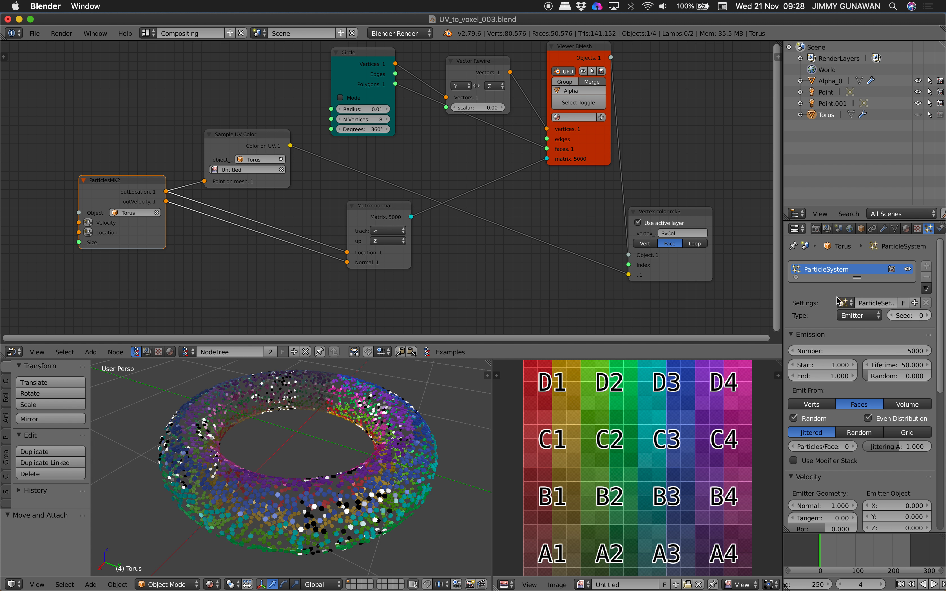
middle_click_drag(549, 222, 544, 230)
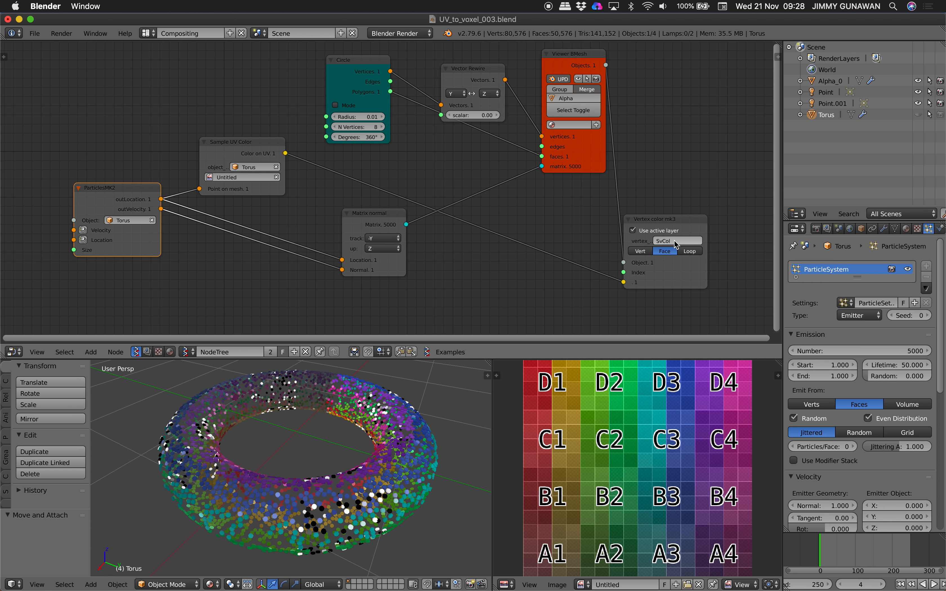
middle_click_drag(436, 445, 415, 444)
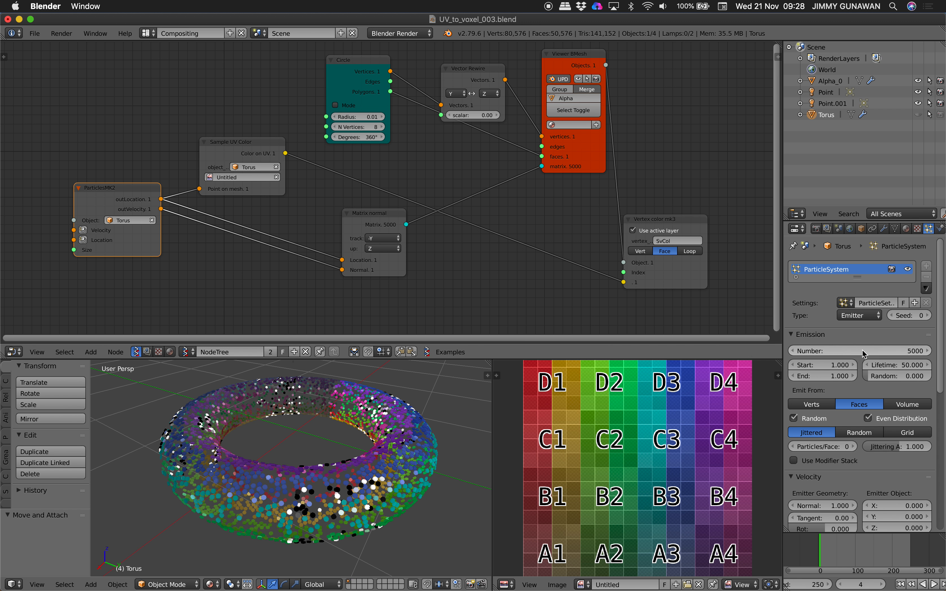
Step: Reposition the ParticlesMK2 and Sample UV Color nodes, leaving more space before the Circle and Matrix normal nodes
scroll(917, 385, "down", 2)
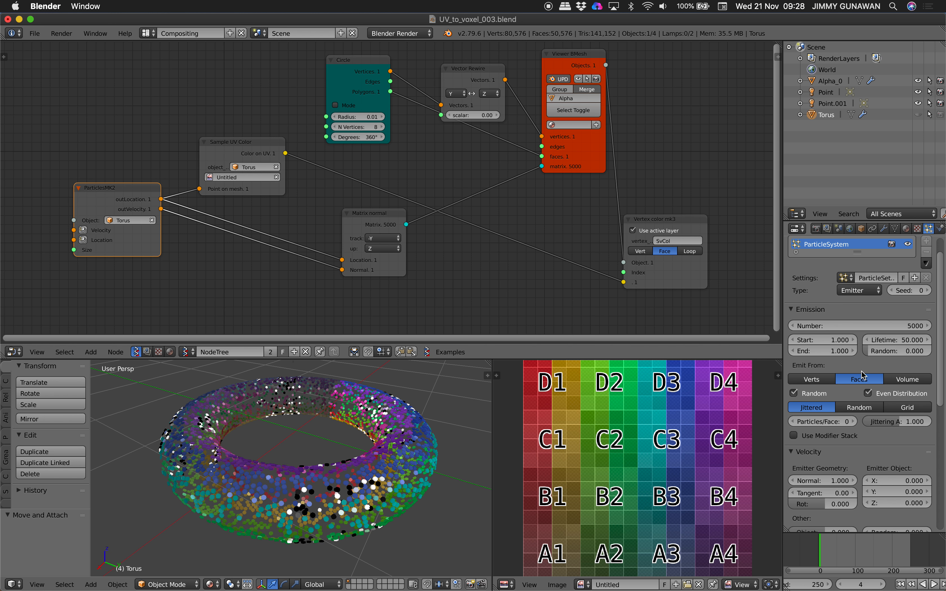
left_click_drag(140, 204, 126, 215)
left_click_drag(231, 152, 210, 146)
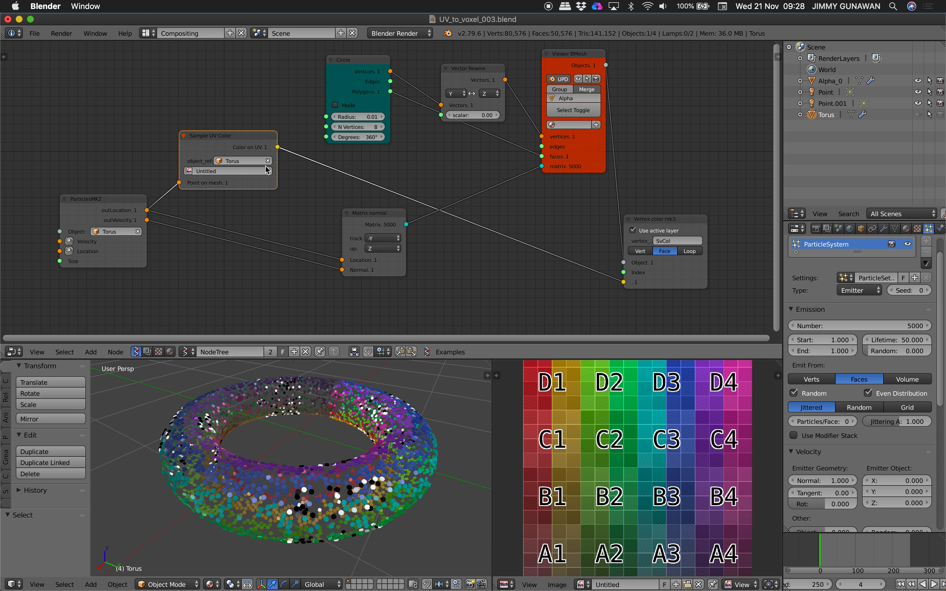
scroll(176, 195, "up", 1)
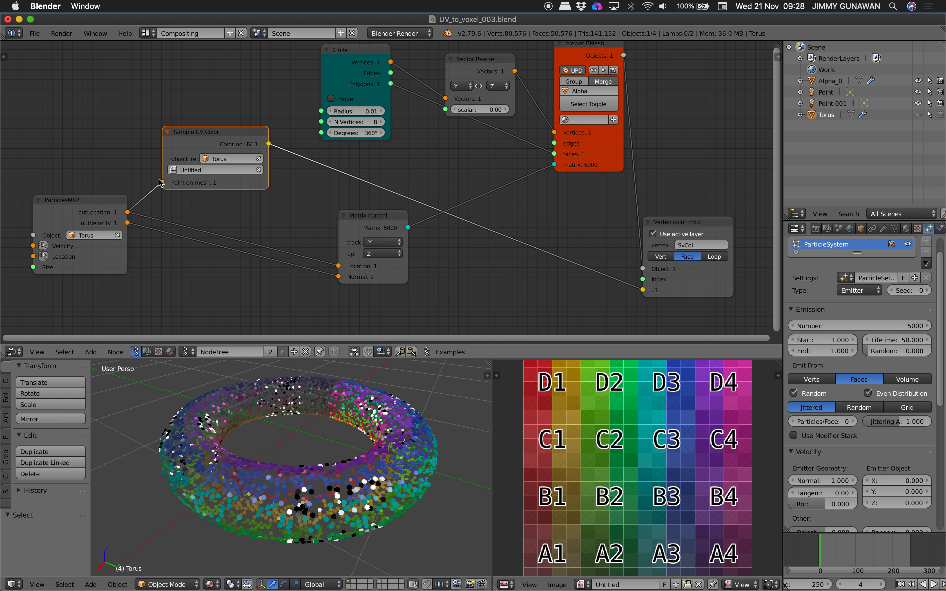
left_click_drag(99, 195, 103, 198)
left_click_drag(182, 132, 190, 129)
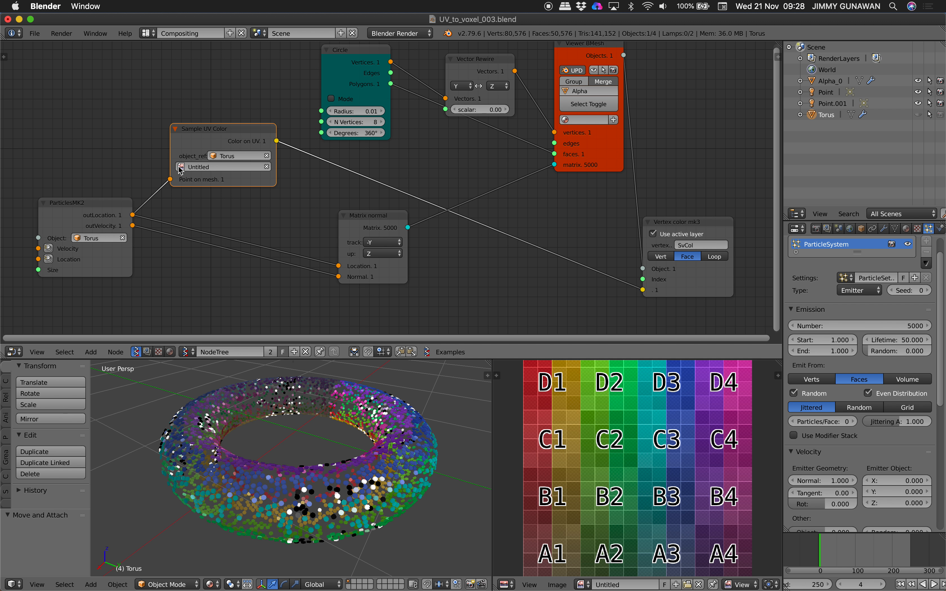
mouse_move(376, 453)
middle_mouse_down()
mouse_move(414, 429)
mouse_move(402, 469)
mouse_move(374, 439)
middle_mouse_up()
scroll(634, 414, "down", 1)
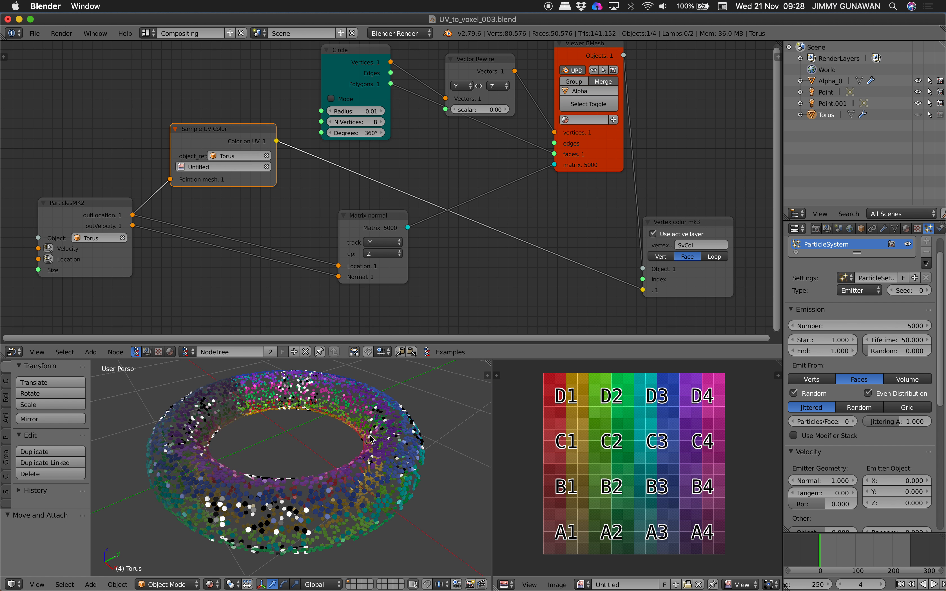
left_click_drag(239, 144, 249, 150)
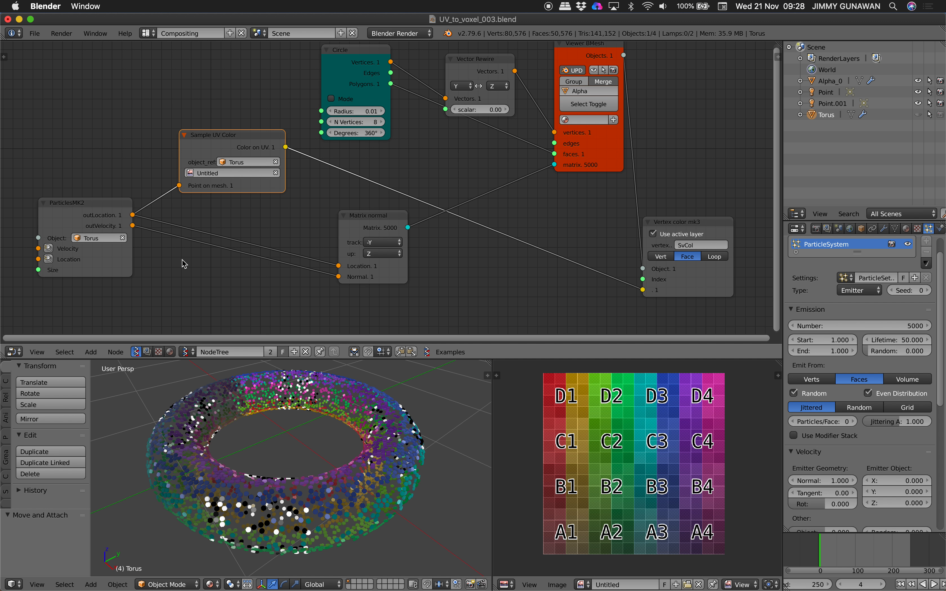
Step: Try the Grid distribution for the torus particles with a resolution of 27, refreshing the particles from the first frame
middle_click_drag(309, 470, 385, 406)
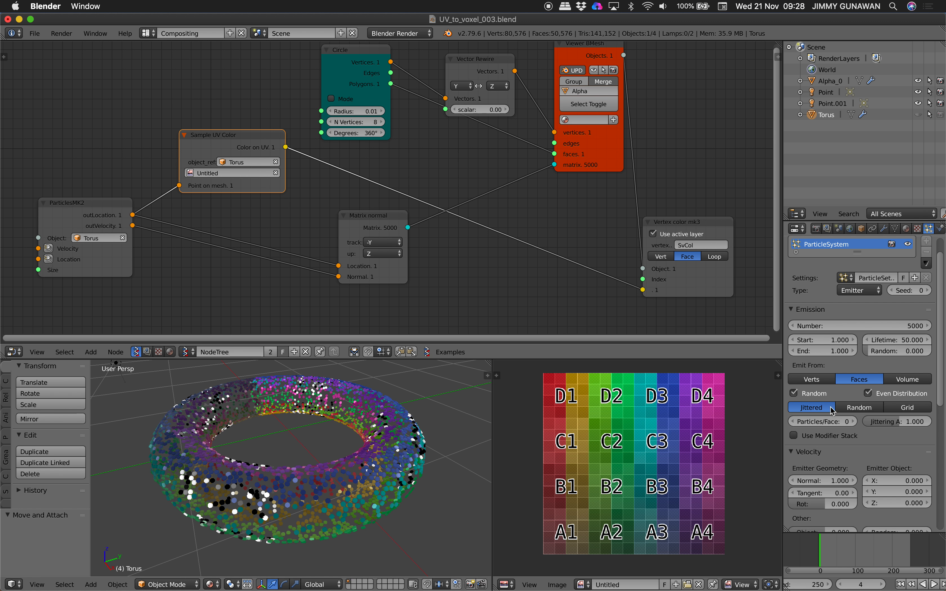
left_click(861, 411)
left_click(904, 408)
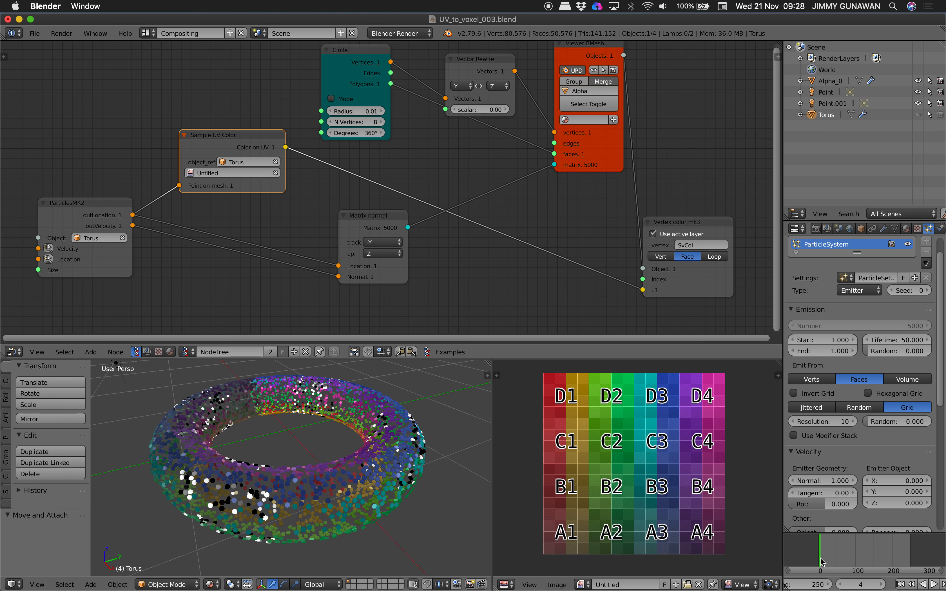
left_click(901, 584)
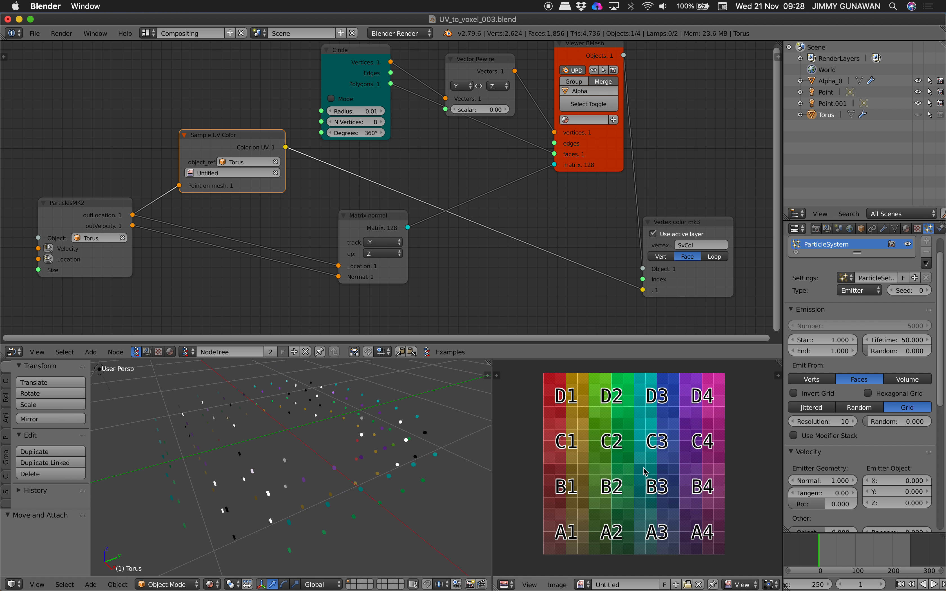
scroll(873, 479, "down", 2)
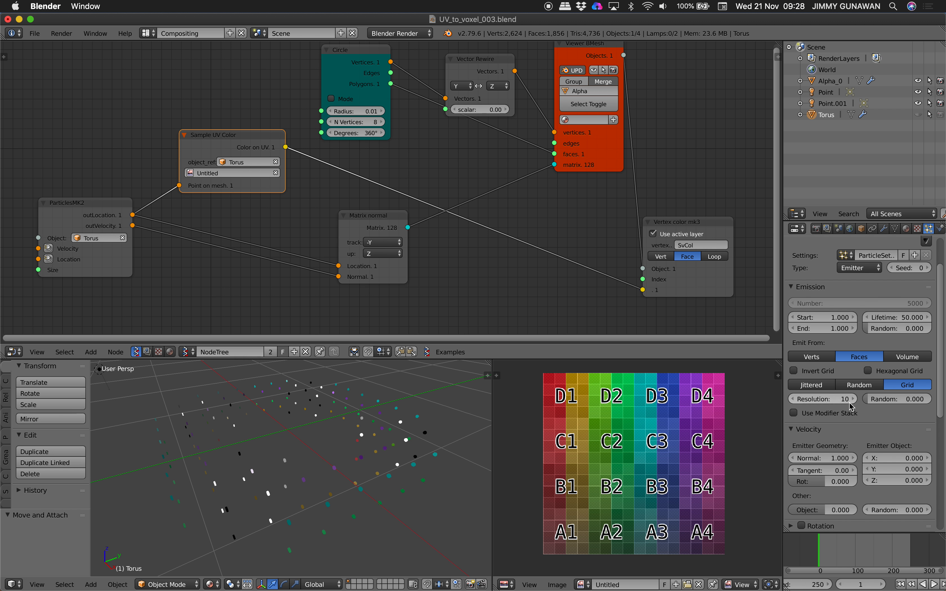
left_click_drag(831, 399, 835, 400)
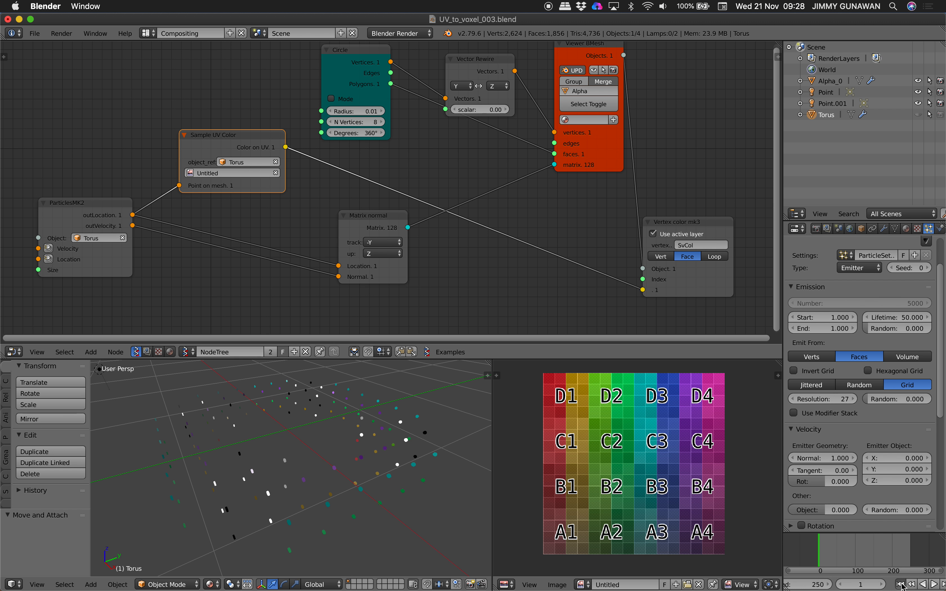
middle_click_drag(337, 469, 352, 474)
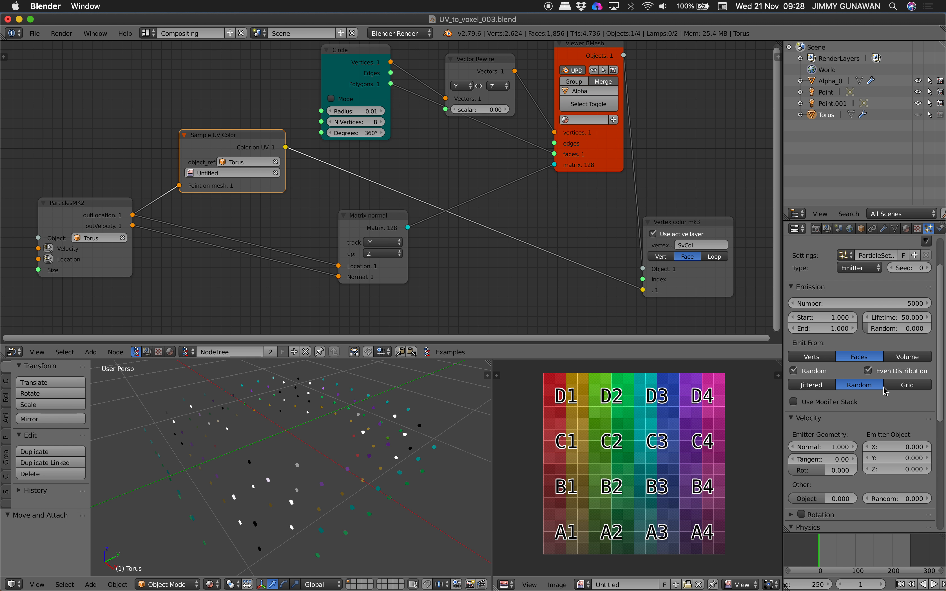
Step: Set the particle distribution to Random and play a few frames to regenerate the discs
left_click(859, 385)
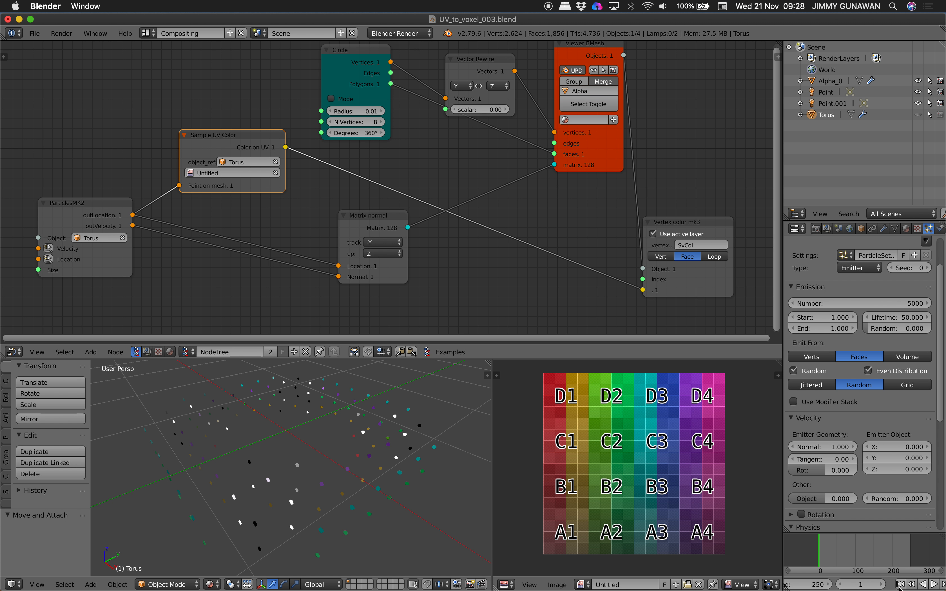
left_click(925, 585)
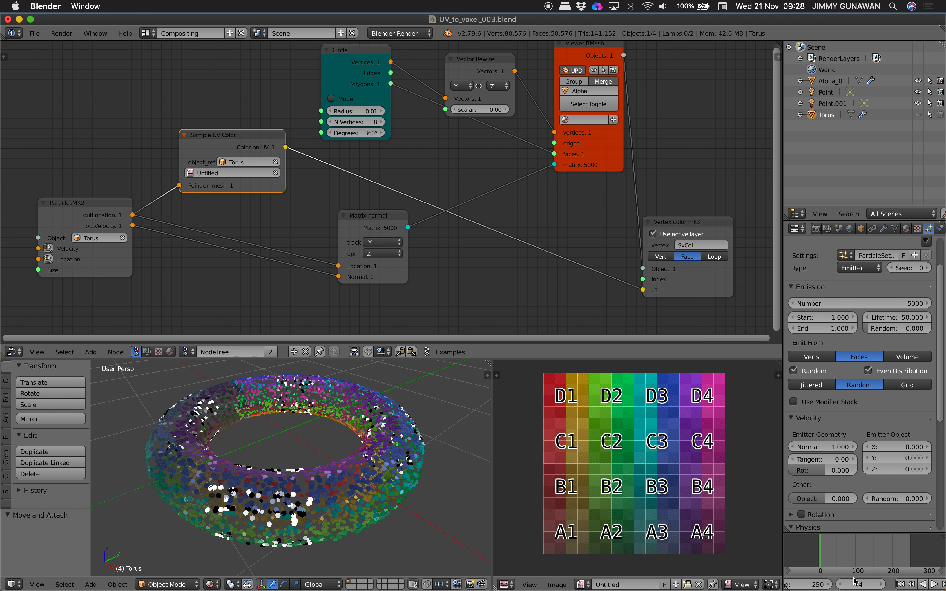
middle_click_drag(417, 472, 406, 449)
Step: Emit the particles from the torus's Volume and play the animation briefly to update the discs
left_click(906, 357)
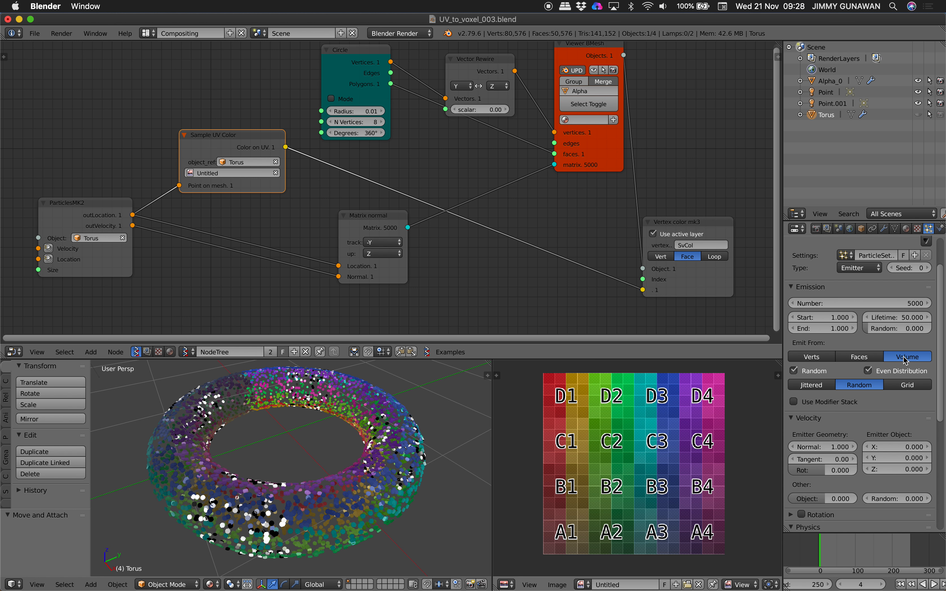
left_click(932, 584)
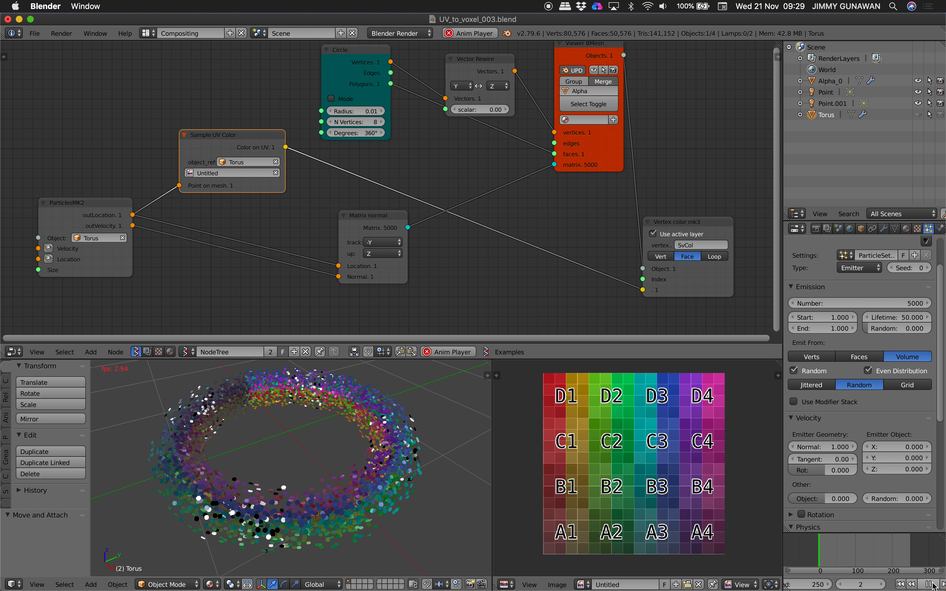
left_click(932, 584)
middle_click_drag(482, 501, 395, 466)
Step: Set the particle emission number to 20000 and return to the first frame to regenerate the discs
left_click(859, 303)
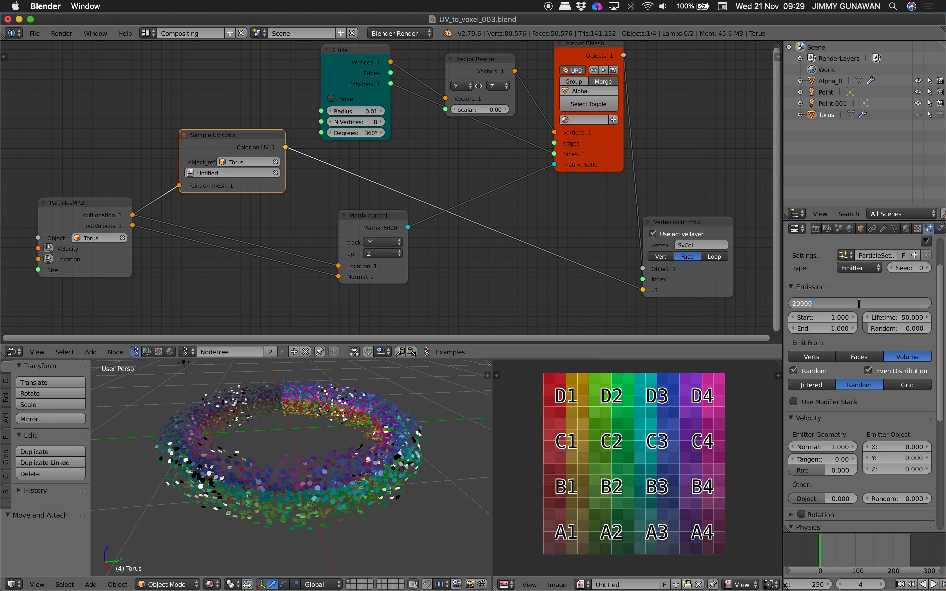
key("Return")
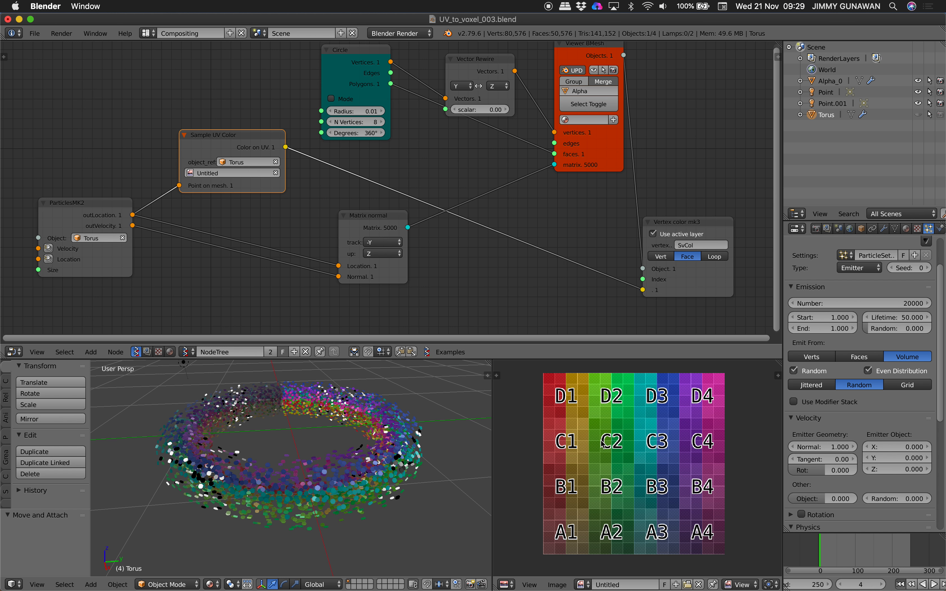
key("shift+Left")
mouse_move(387, 446)
middle_mouse_down()
mouse_move(405, 450)
mouse_move(354, 420)
mouse_move(386, 447)
mouse_move(436, 448)
mouse_move(456, 429)
mouse_move(400, 454)
middle_mouse_up()
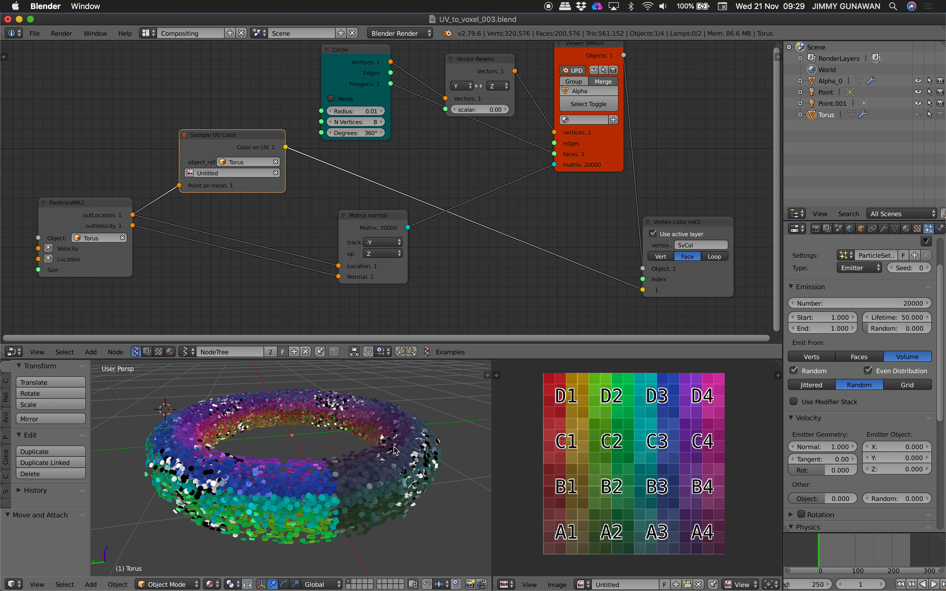
middle_click_drag(434, 484, 445, 502)
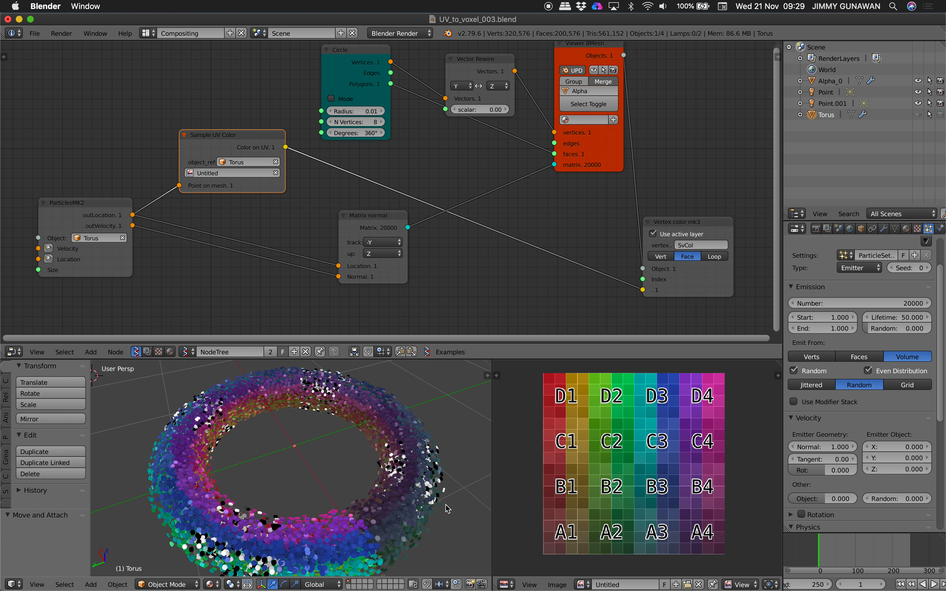
Step: Widen the 3D view against the image editor and examine the denser disc-covered torus
left_click_drag(493, 462, 526, 463)
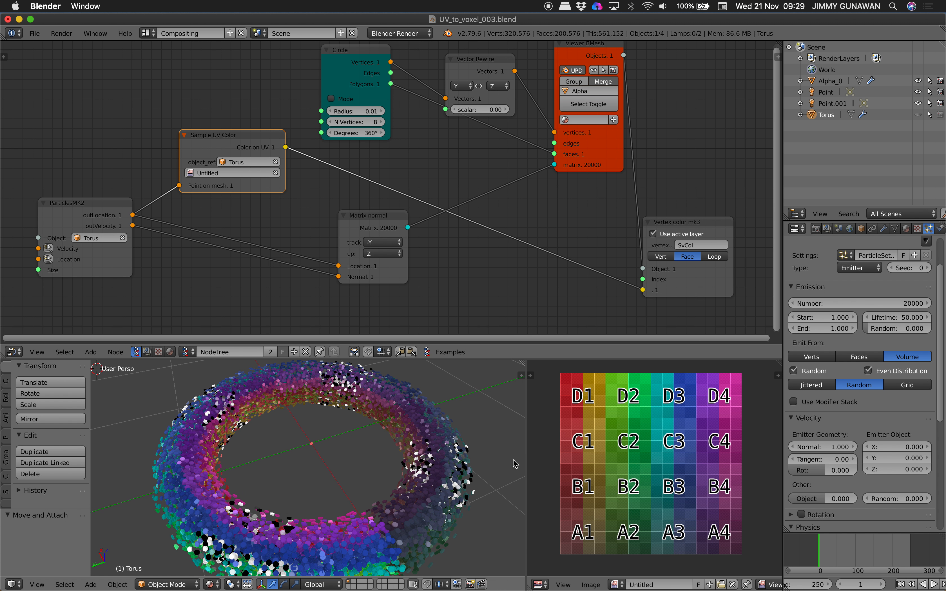
scroll(450, 465, "down", 1)
middle_click_drag(449, 465, 454, 457)
Step: Nudge the Sample UV Color node and move the Matrix normal node beneath it, close to ParticlesMK2
left_click_drag(236, 141, 228, 138)
left_click_drag(389, 213, 270, 218)
middle_click_drag(331, 443, 399, 434)
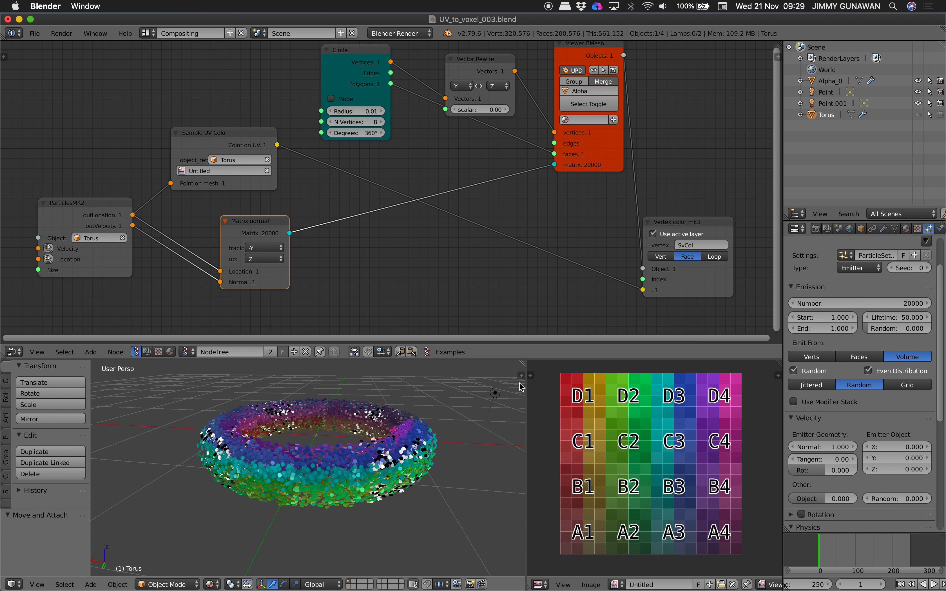
Step: Narrow the 3D view to give the image editor more room, and compare the torus colours with the UV grid image
left_click_drag(526, 388, 497, 387)
middle_click_drag(498, 387, 349, 359)
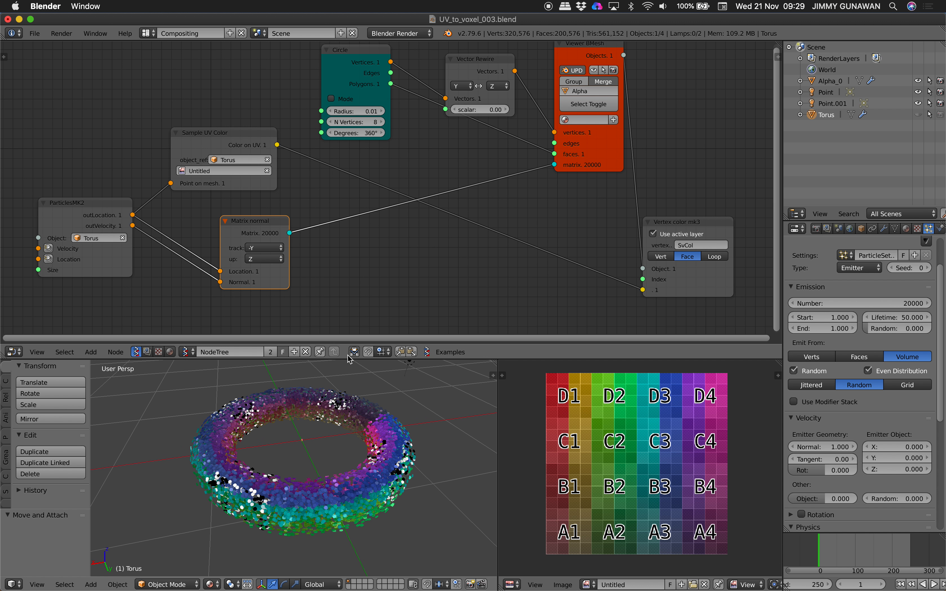
middle_click_drag(403, 436, 414, 457)
scroll(563, 405, "down", 2)
scroll(563, 405, "up", 1)
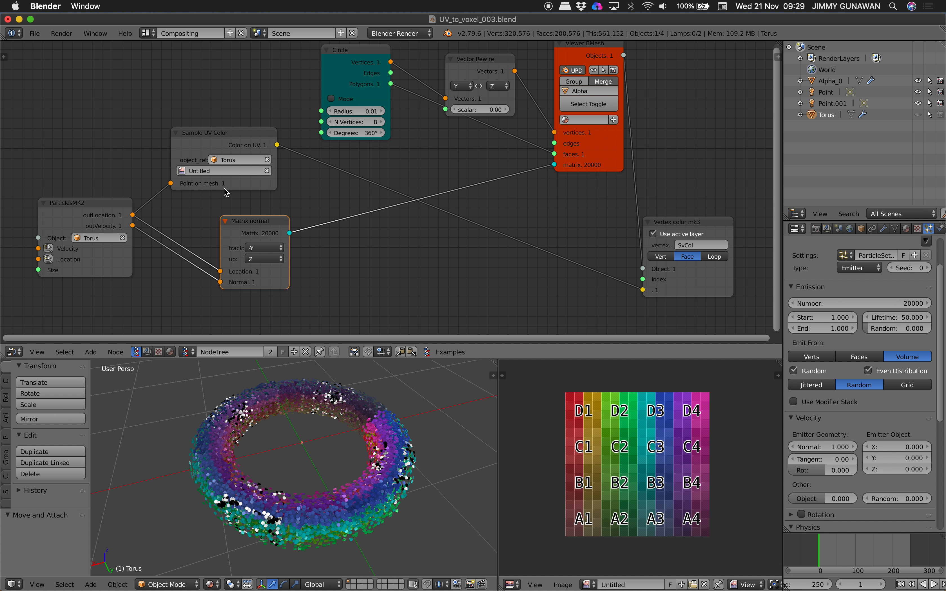
Step: Widen the Matrix normal node and raise it closer beneath Sample UV Color, and inspect the coloured discs up close
left_click_drag(258, 227, 329, 216)
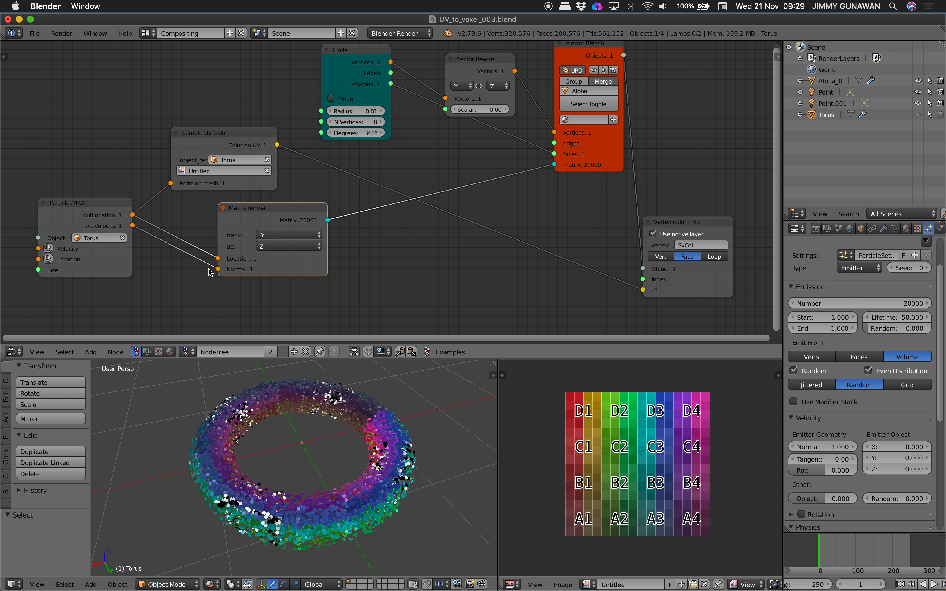
scroll(322, 441, "up", 8)
middle_click_drag(322, 440, 283, 460)
scroll(274, 460, "down", 8)
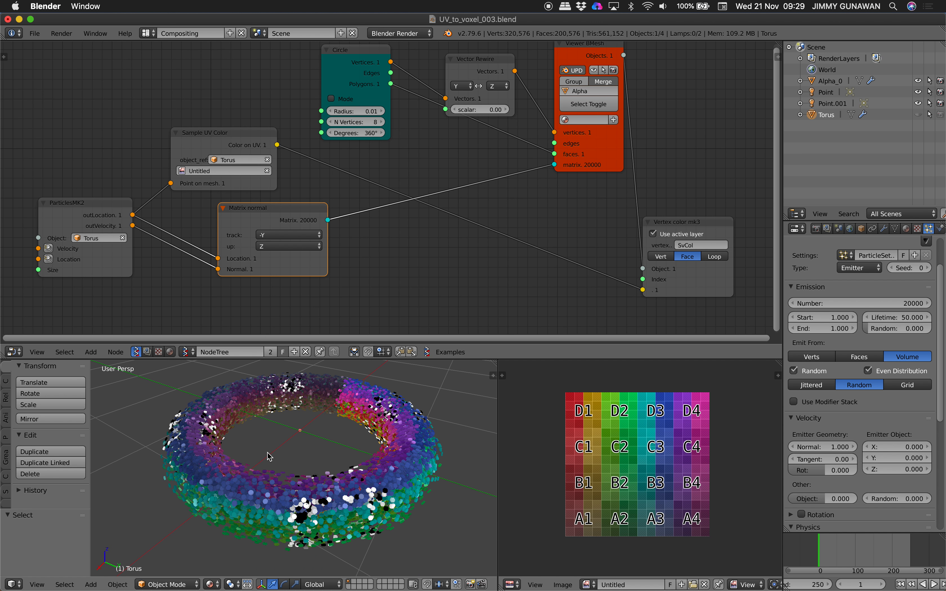
middle_click_drag(290, 455, 403, 448)
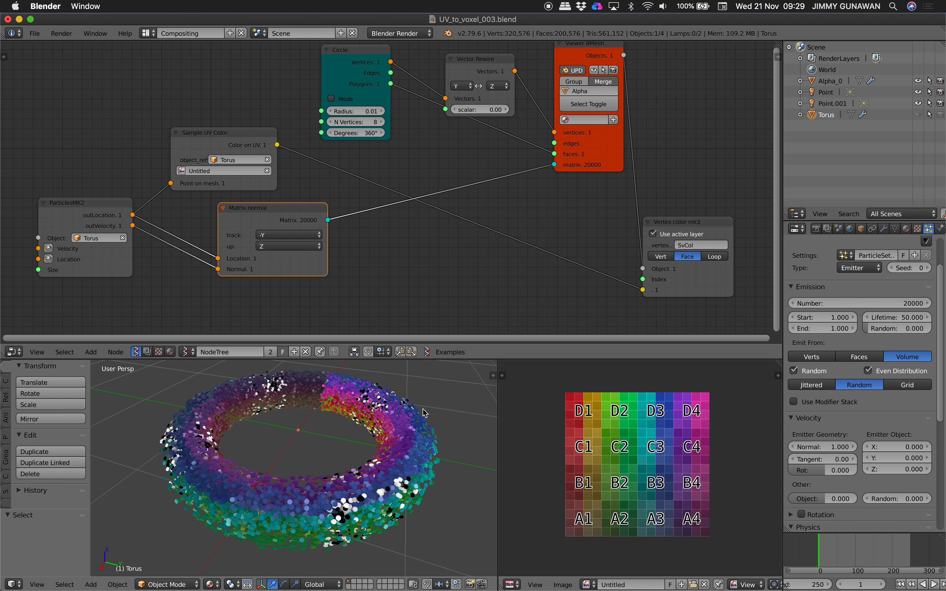
Step: Tidy the node layout by repositioning the Vector Rewire, Circle, Viewer BMesh and Vertex color mk3 nodes
middle_click_drag(459, 230, 425, 264)
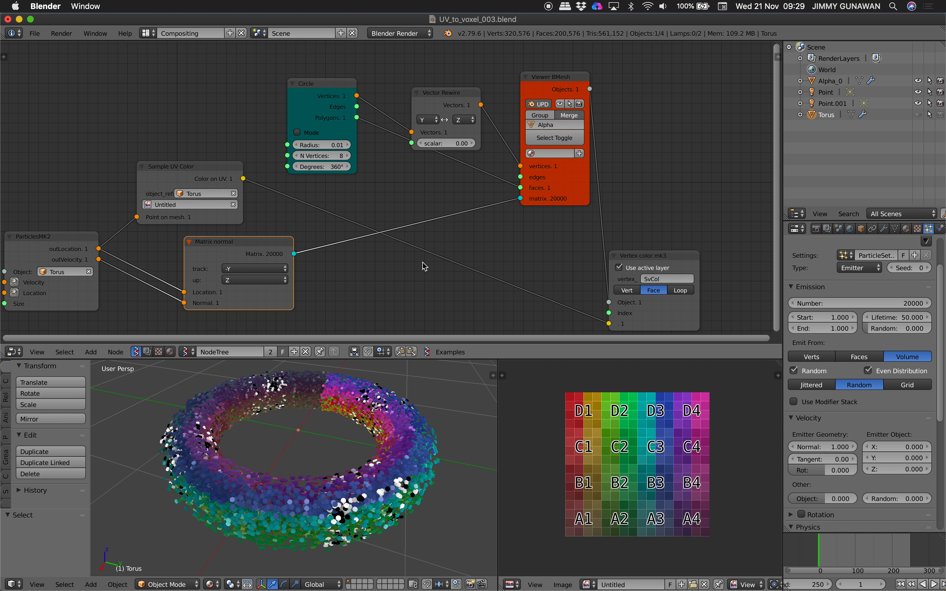
left_click_drag(444, 103, 429, 73)
left_click_drag(351, 83, 360, 86)
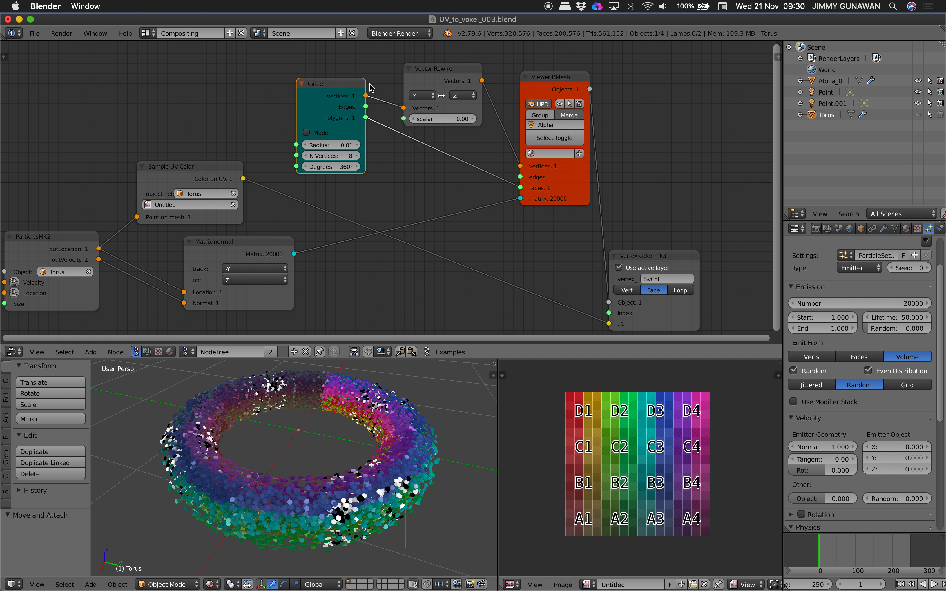
left_click_drag(431, 63, 430, 67)
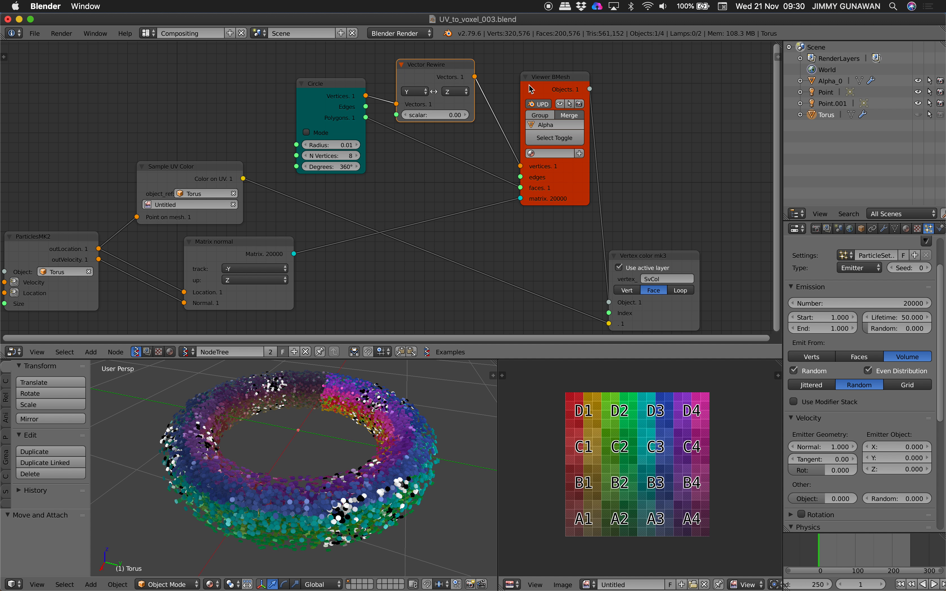
left_click_drag(531, 90, 530, 98)
left_click_drag(666, 256, 677, 230)
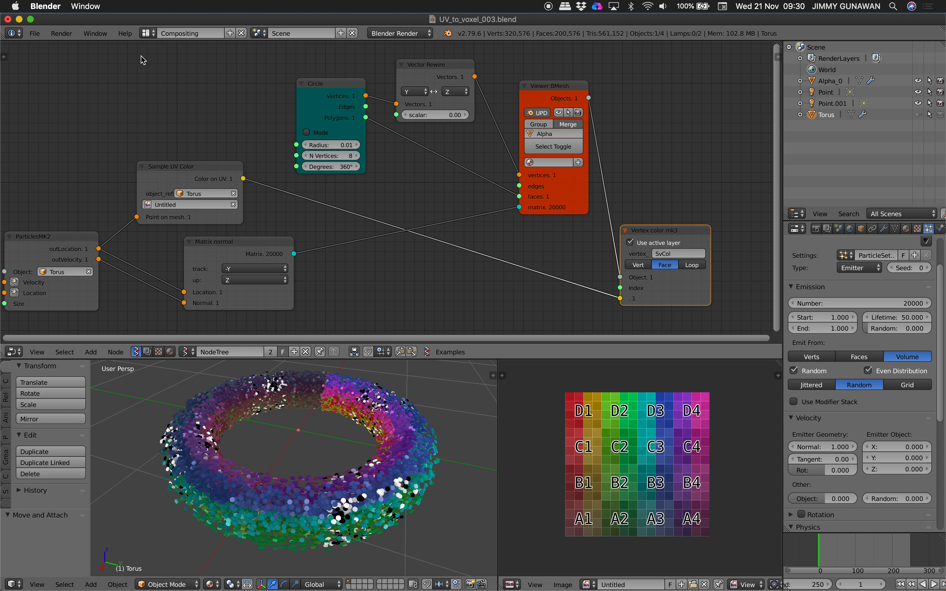
Step: Save the scene to the Desktop as a new file named UV_to_voxel_007.blend
left_click(34, 33)
left_click(47, 129)
left_click(871, 76)
left_click(870, 76)
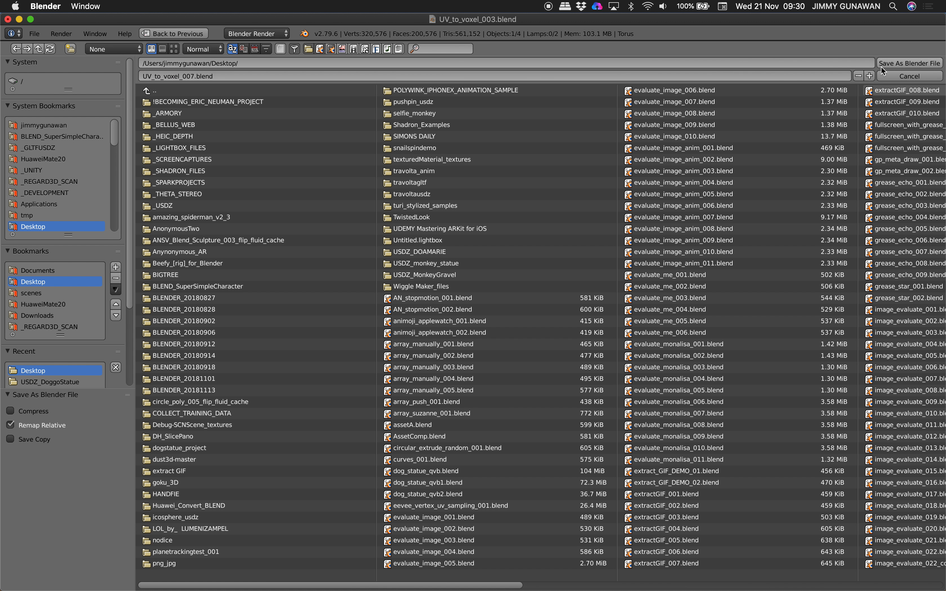
left_click(909, 63)
Step: Make the window full screen, and show the splash screen with the Blender version details before closing it
left_click(31, 19)
key("Home")
left_click(124, 9)
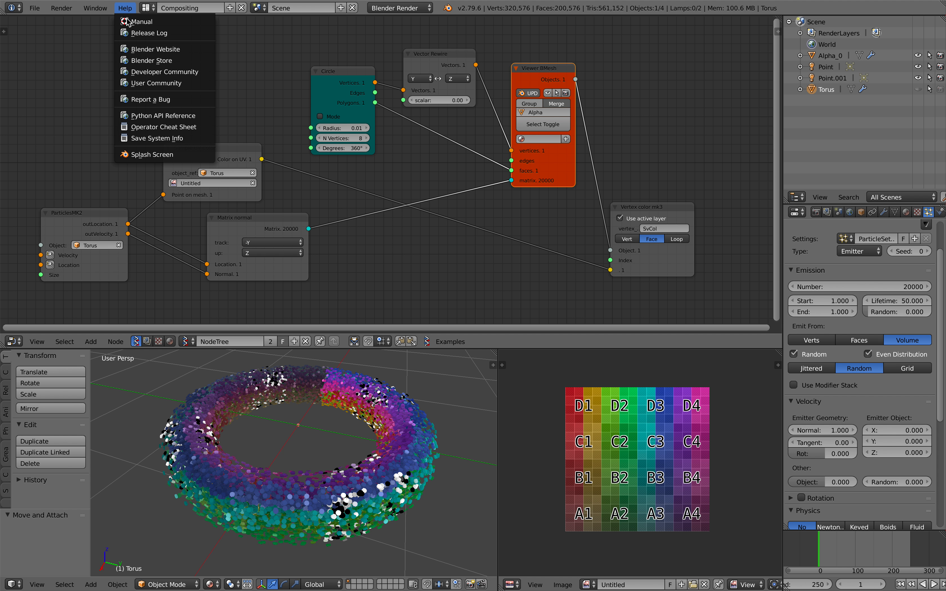
left_click(165, 156)
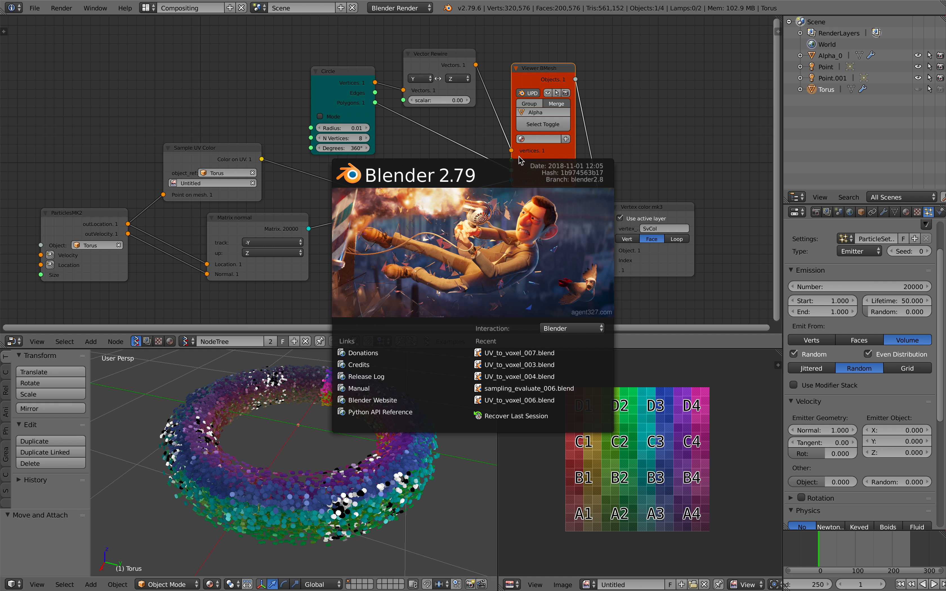
left_click(232, 116)
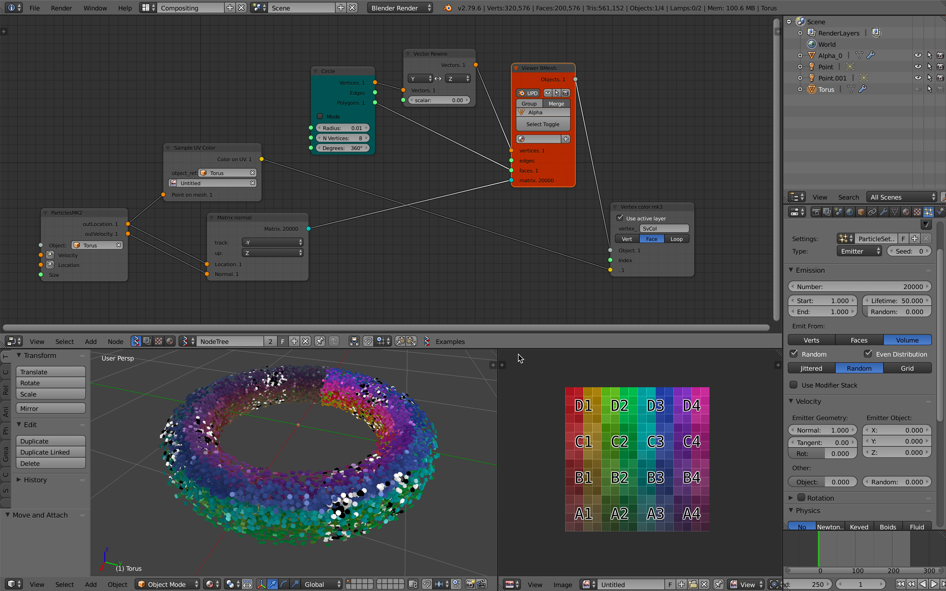
Step: Widen the 3D view slightly against the image editor and inspect the coloured discs on the torus
left_click_drag(498, 397, 546, 398)
middle_click_drag(456, 421, 481, 416)
scroll(465, 419, "down", 1)
left_click_drag(546, 397, 509, 397)
middle_click_drag(447, 407, 425, 413)
Step: Nudge the Sample UV Color node upward, and add an Evaluate Image node above the ParticlesMK2 node
left_click_drag(228, 152, 230, 148)
middle_click_drag(198, 137, 209, 149)
key("shift+a")
left_click(174, 106)
type("samp")
key("BackSpace")
key("BackSpace")
key("BackSpace")
key("BackSpace")
type("eva")
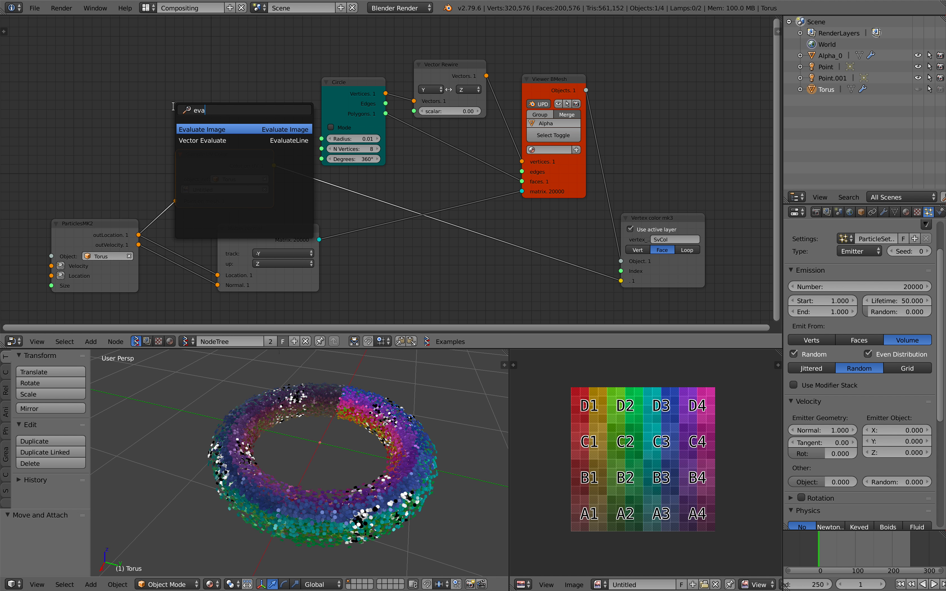
key("Return")
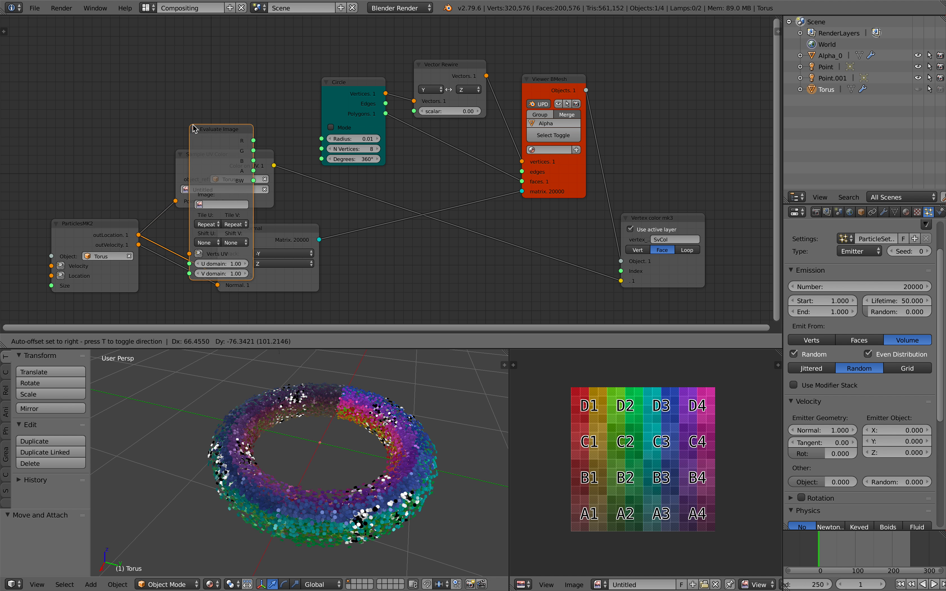
left_click(74, 46)
middle_click_drag(103, 50, 126, 50)
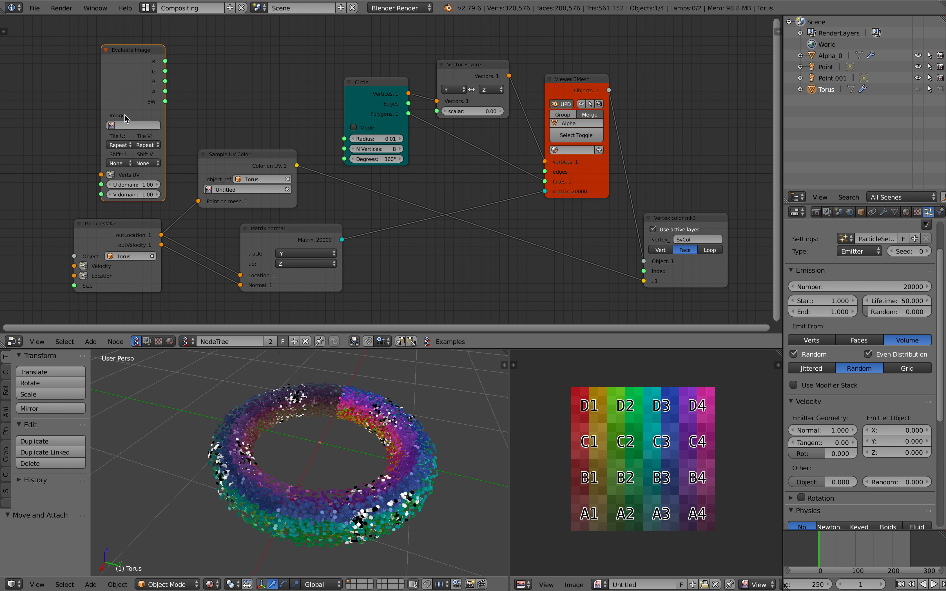
Step: Shift the Evaluate Image node slightly and delete it from the node tree
left_click_drag(129, 96, 122, 92)
left_click(118, 103)
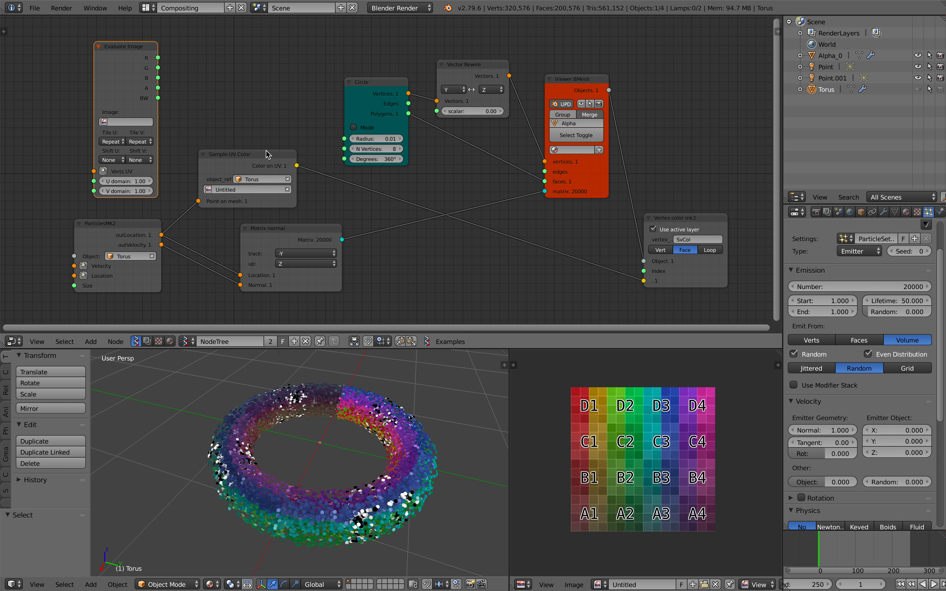
key("x")
Step: Raise the Sample UV Color node slightly and align the Matrix normal node beneath it, closer to ParticlesMK2
left_click_drag(259, 158, 256, 151)
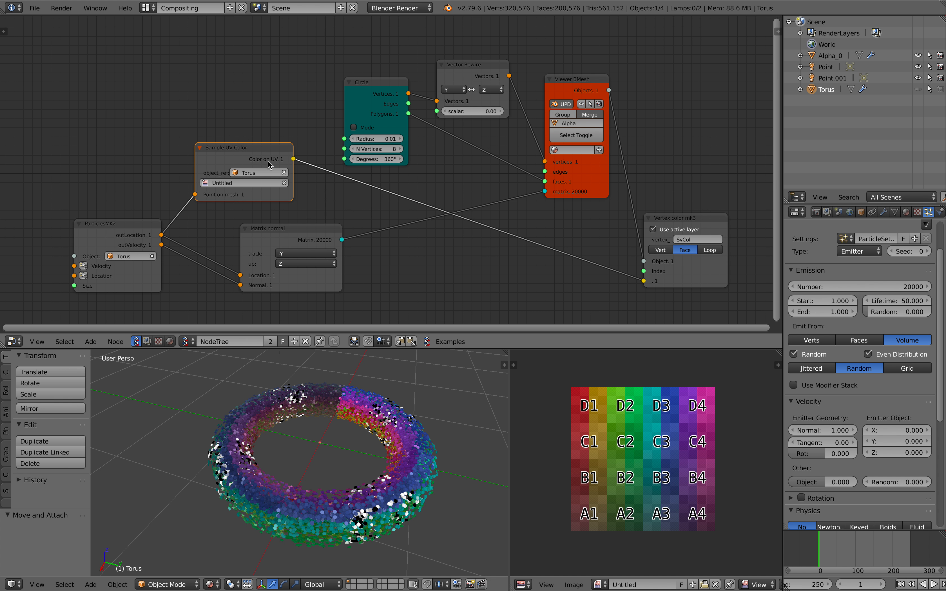
middle_click_drag(252, 151, 239, 132)
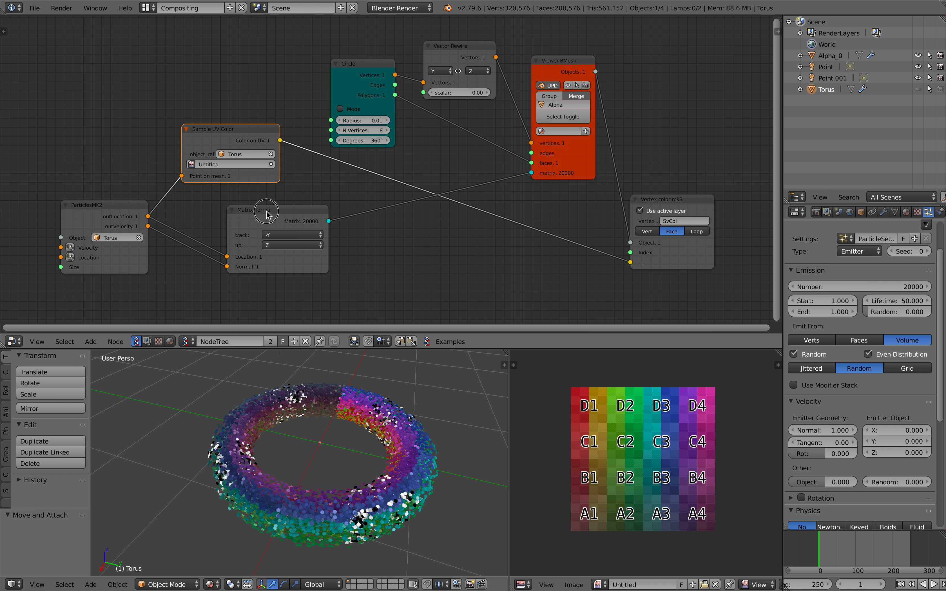
left_click_drag(266, 212, 224, 211)
Step: Tighten the rest of the layout by moving the Circle, Vector Rewire, Viewer BMesh and Vertex color mk3 nodes closer in
left_click_drag(373, 75, 364, 64)
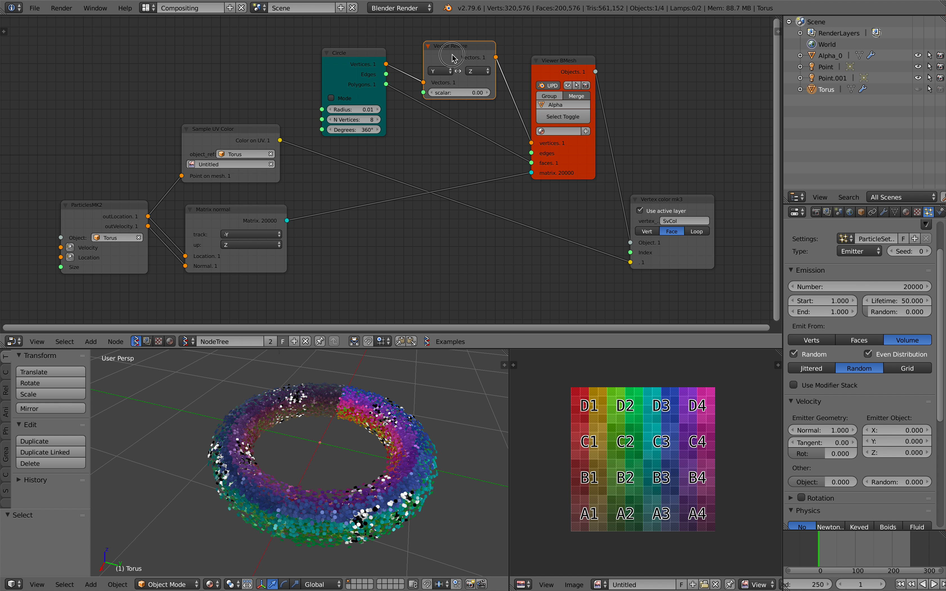
left_click_drag(450, 49, 433, 45)
left_click_drag(552, 65, 536, 63)
left_click_drag(672, 203, 644, 202)
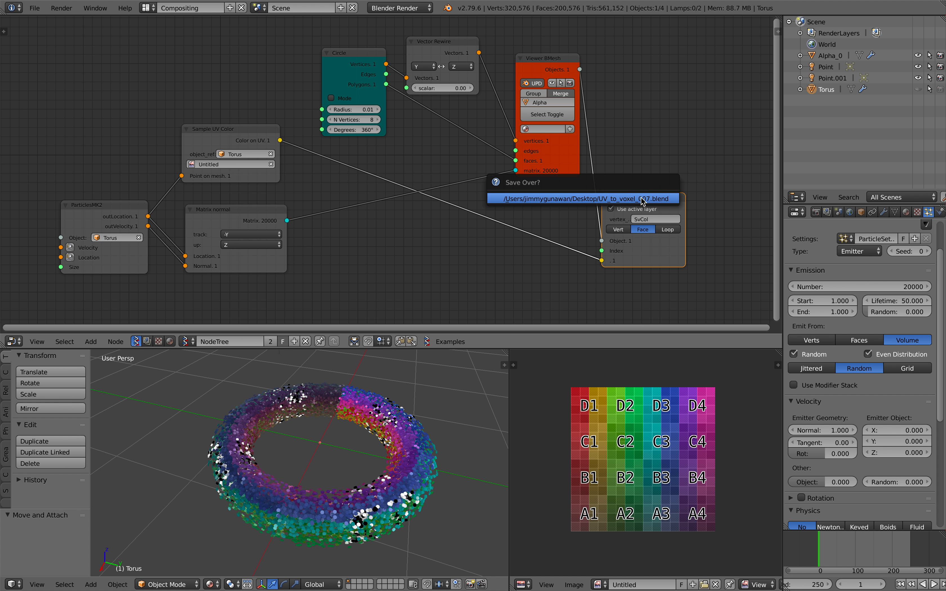
Step: Examine the coloured discs on the torus up close and from a distance in the 3D view
scroll(413, 411, "up", 6)
scroll(413, 411, "down", 7)
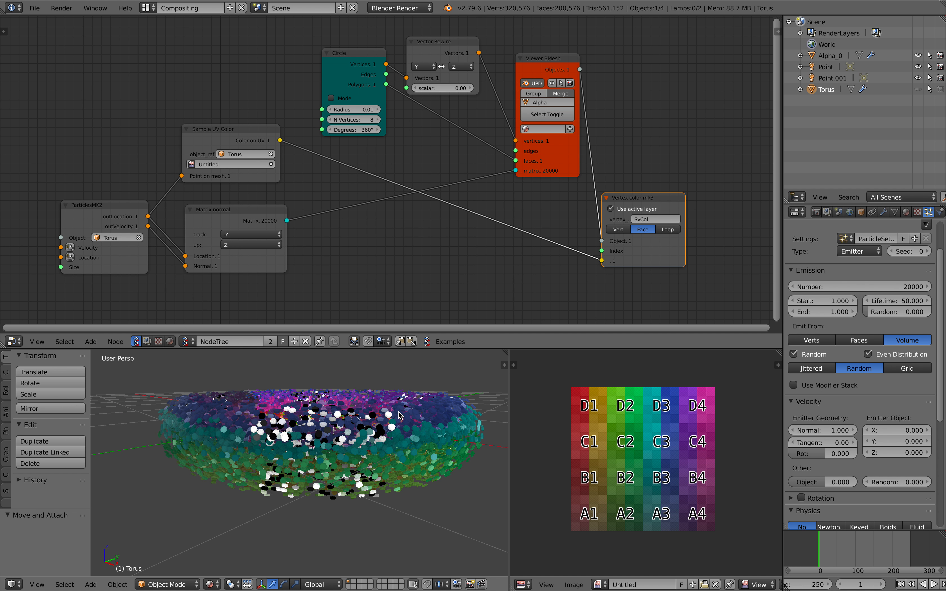